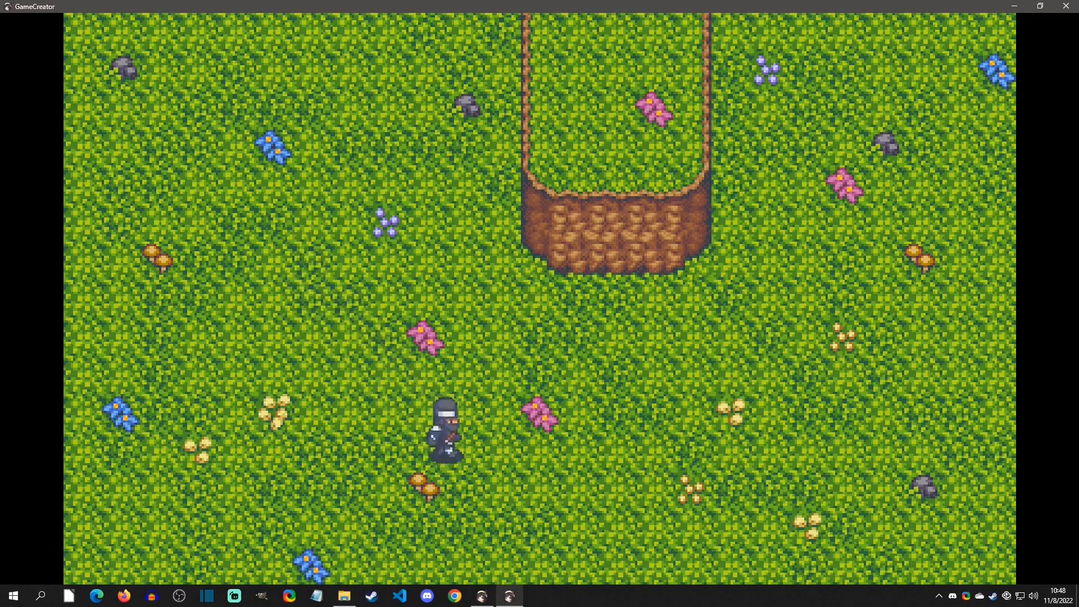
# - Walk the ninja character around the scene in the running game preview
pyautogui.press('w')
pyautogui.press('s')
pyautogui.press('a')
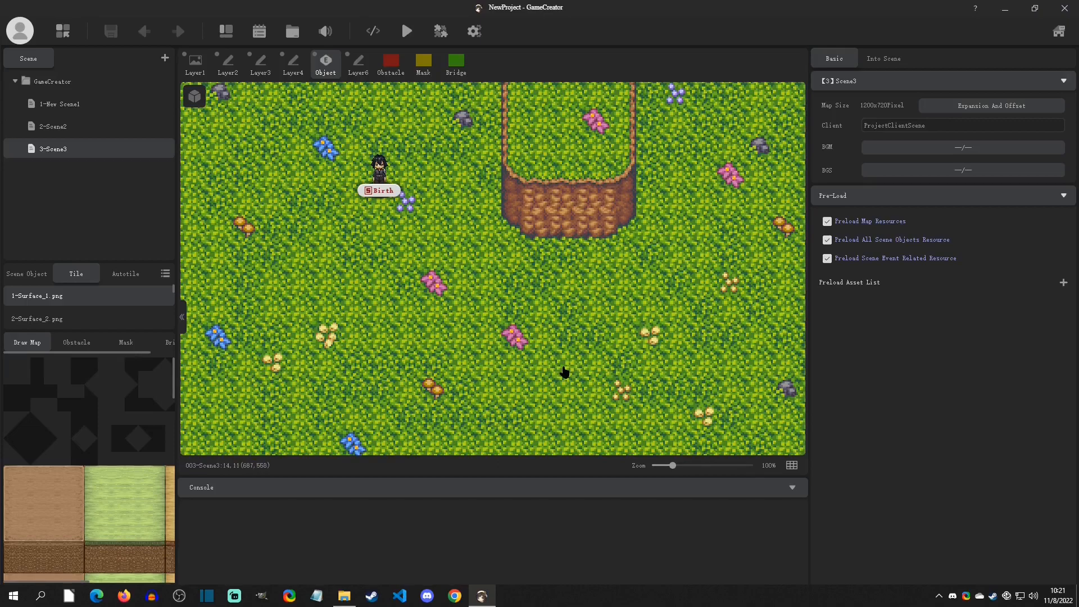
# - Open the database and look through the avatar character list and its maximum value setting
pyautogui.click(225, 30)
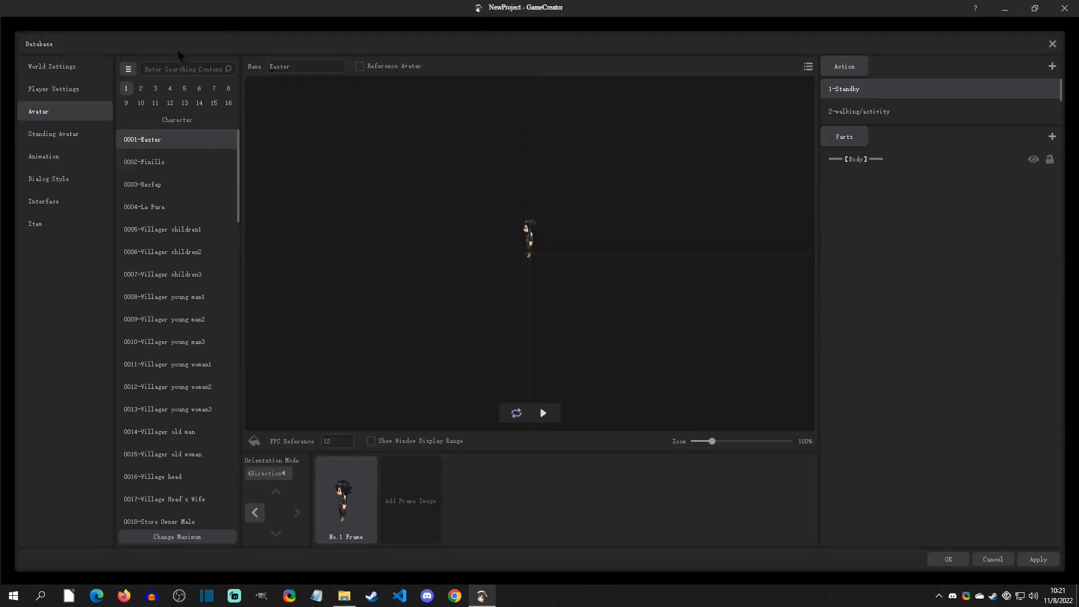
pyautogui.moveTo(237, 149)
pyautogui.mouseDown()
pyautogui.moveTo(236, 413)
pyautogui.moveTo(237, 135)
pyautogui.mouseUp()
pyautogui.moveTo(239, 163); pyautogui.dragTo(239, 467)
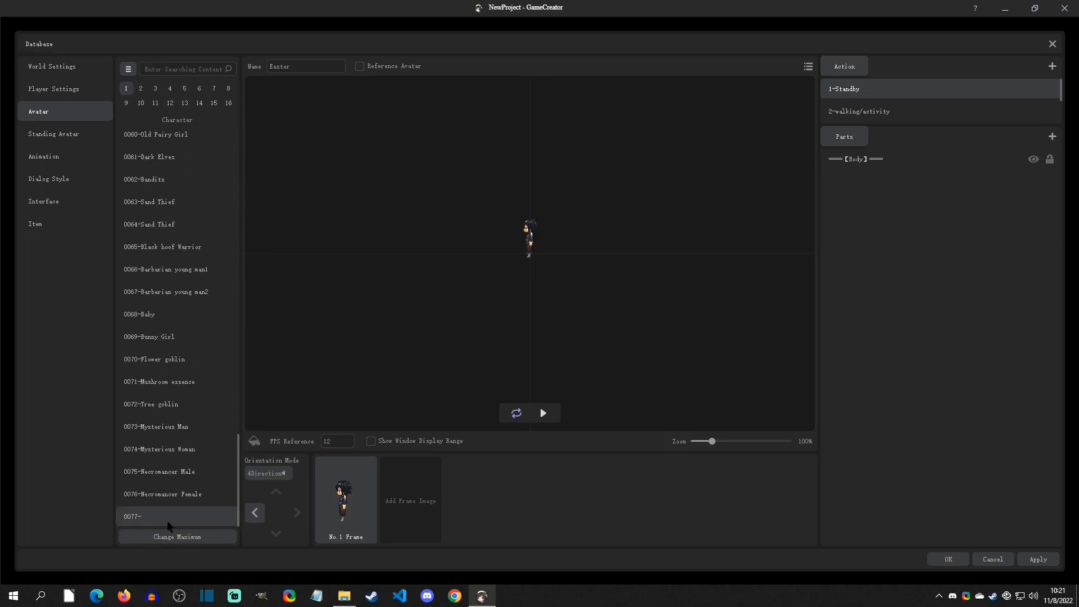
pyautogui.click(169, 537)
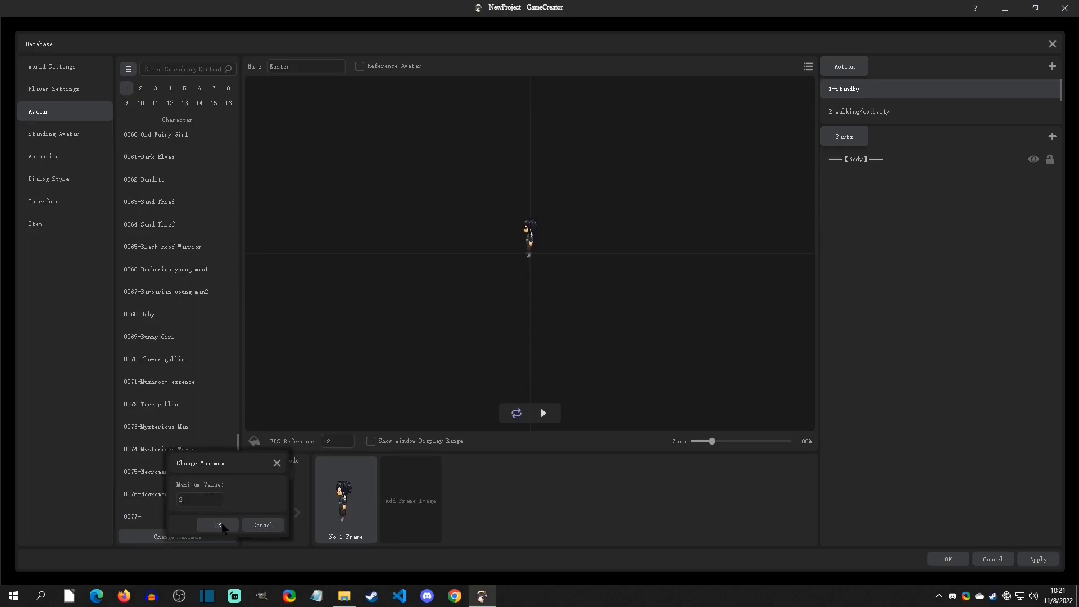
pyautogui.click(262, 526)
pyautogui.moveTo(240, 500); pyautogui.dragTo(232, 184)
pyautogui.scroll(1, 232, 185)
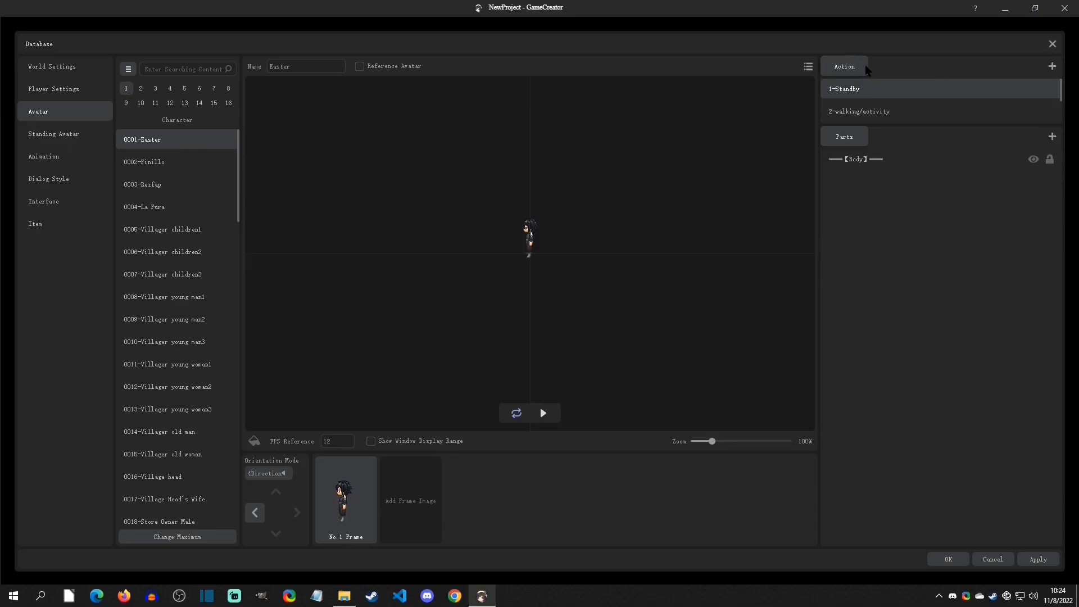
# - Expand the first avatar's action list and preview its Standby, walking/activity, Attack1 and Death animations
pyautogui.moveTo(901, 125); pyautogui.dragTo(904, 228)
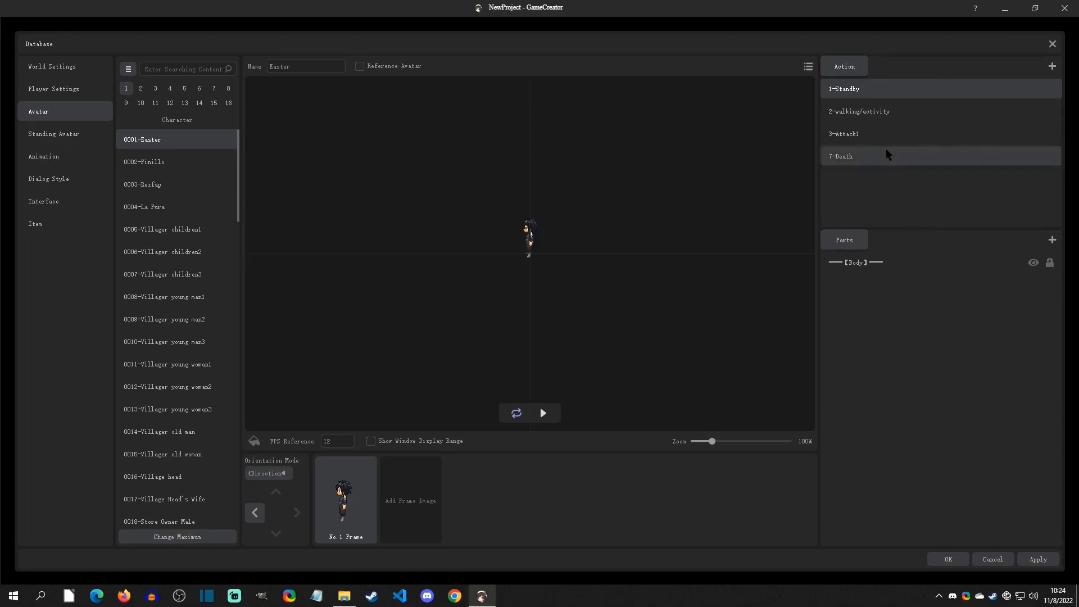
pyautogui.click(543, 414)
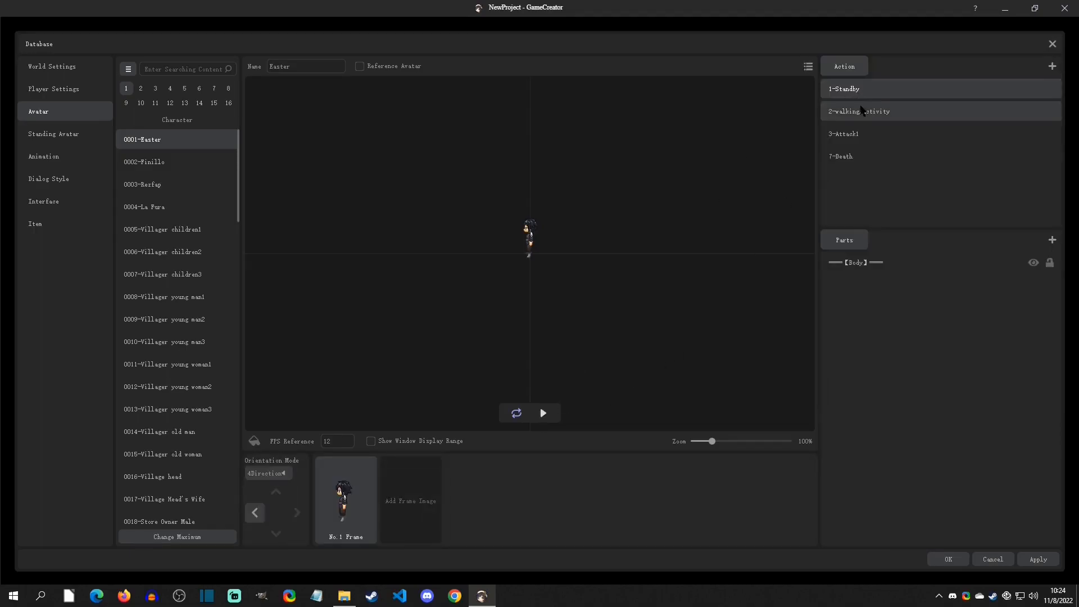
pyautogui.click(543, 414)
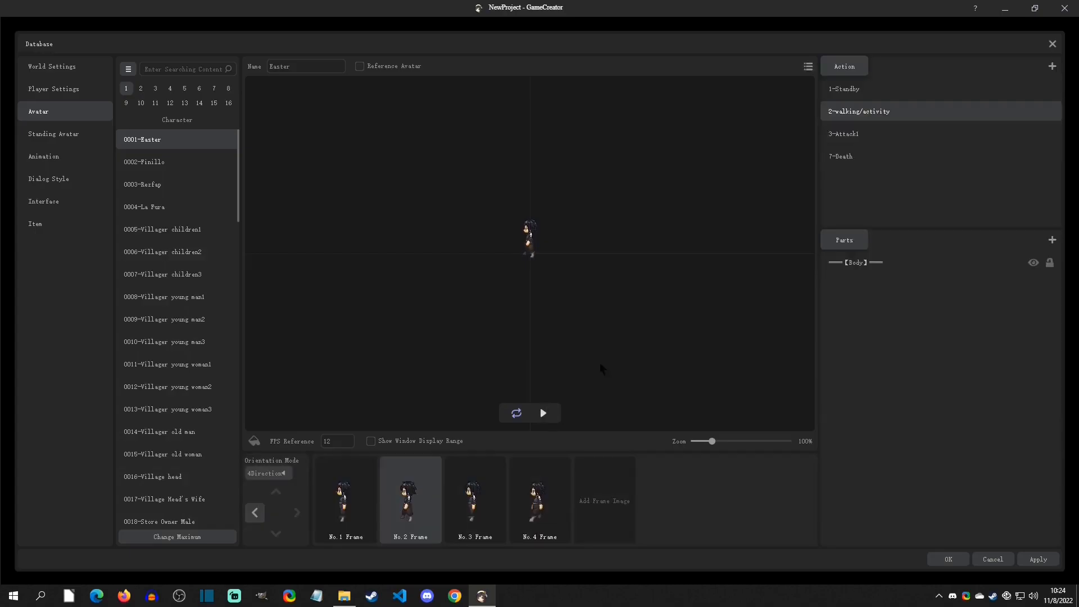
pyautogui.click(863, 134)
pyautogui.click(546, 415)
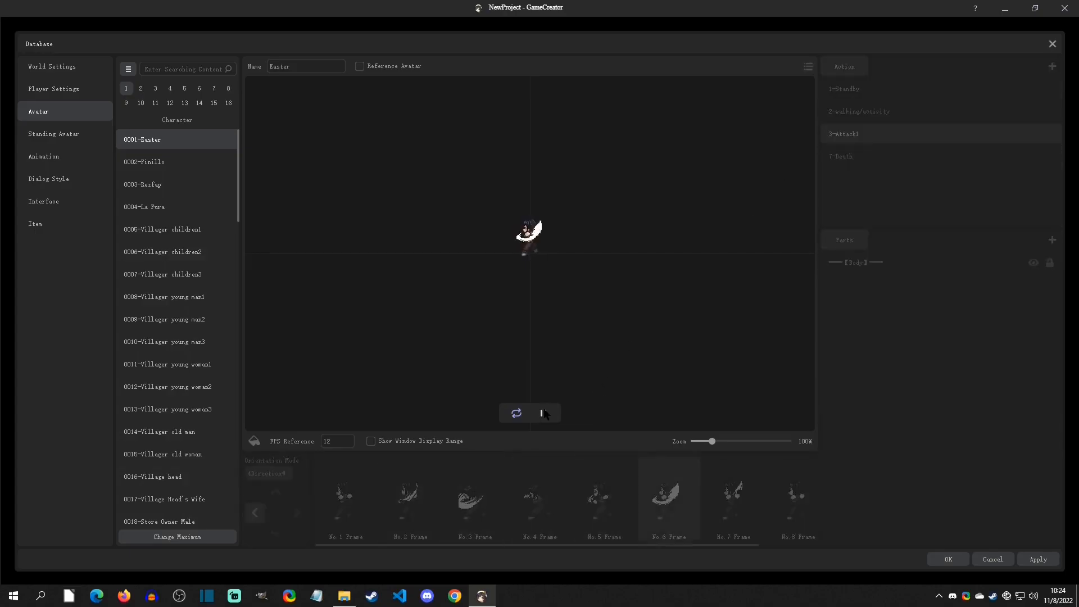
pyautogui.click(545, 414)
pyautogui.click(857, 158)
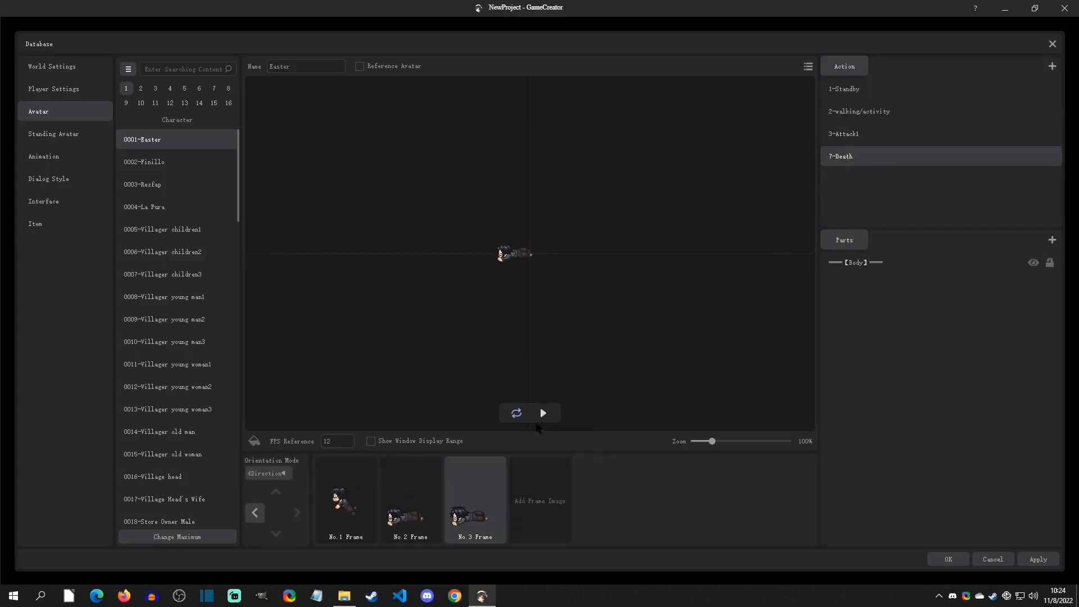
pyautogui.click(542, 416)
pyautogui.click(543, 414)
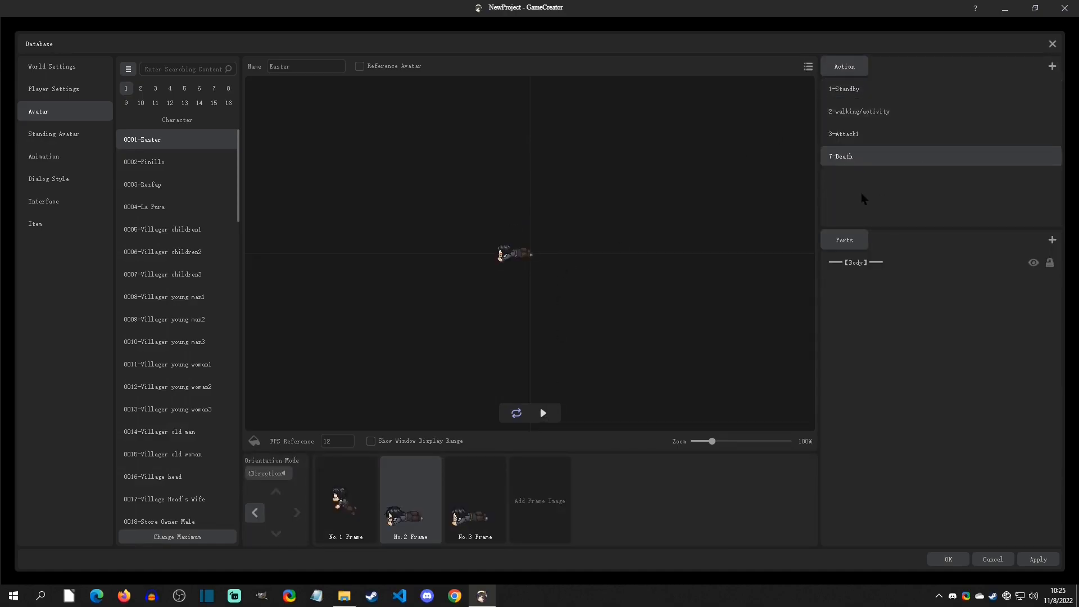
# - Clear avatar entry 0001 and name it Player
pyautogui.rightClick(164, 136)
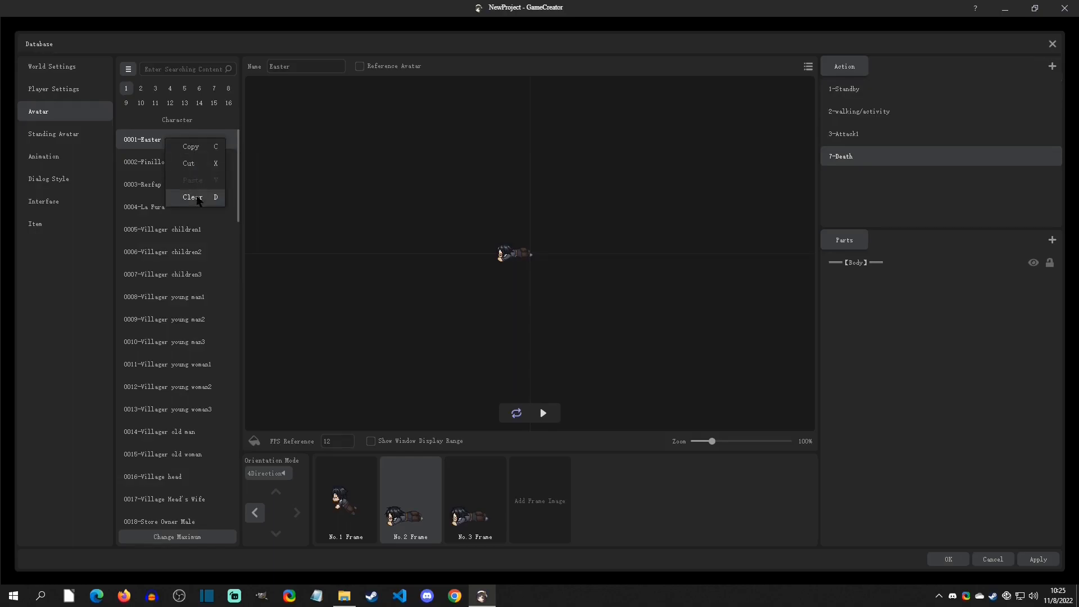
pyautogui.click(192, 197)
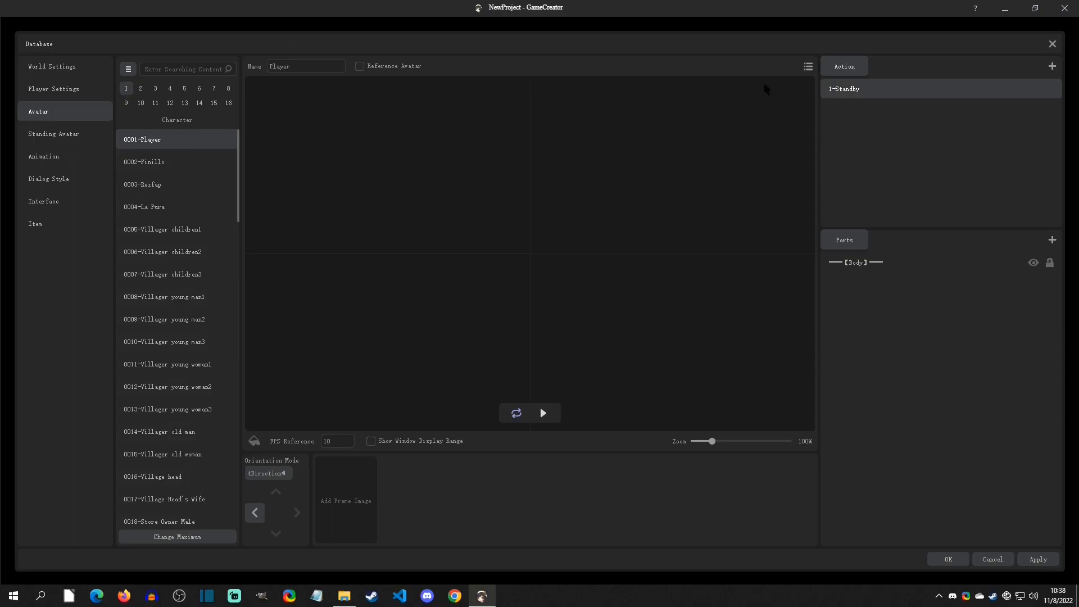
# - Start adding a frame image to the Player's Standby action and browse to the image/avatar/character folder
pyautogui.click(342, 487)
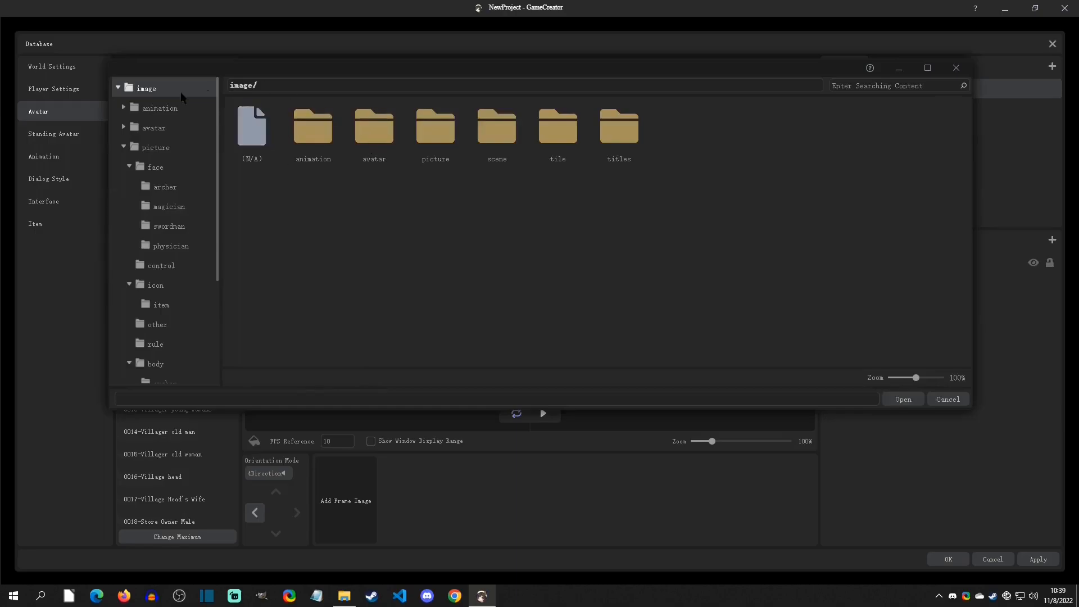
pyautogui.doubleClick(372, 135)
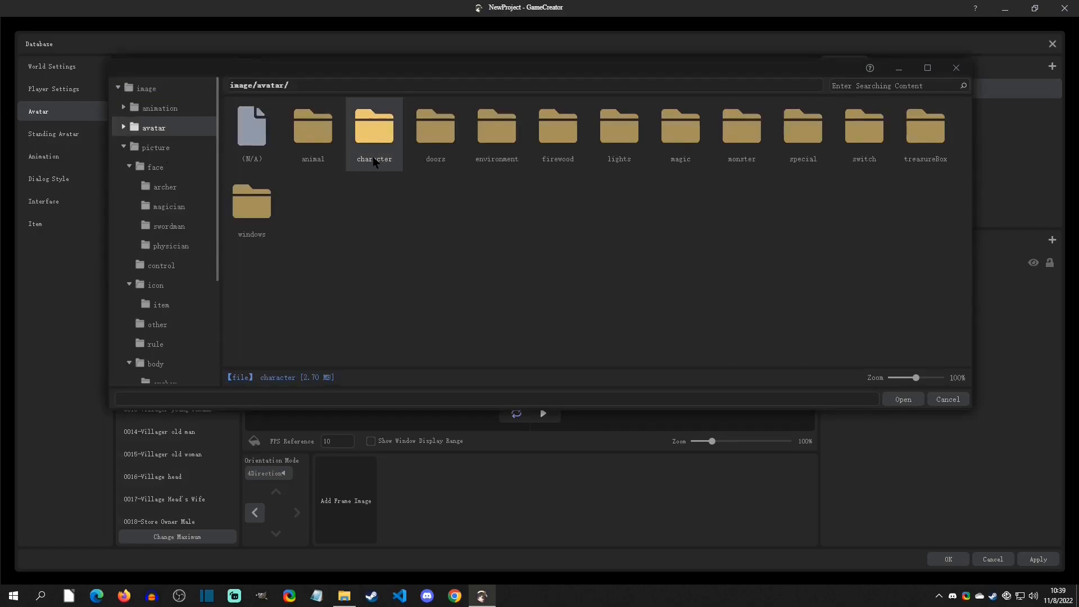
pyautogui.doubleClick(375, 141)
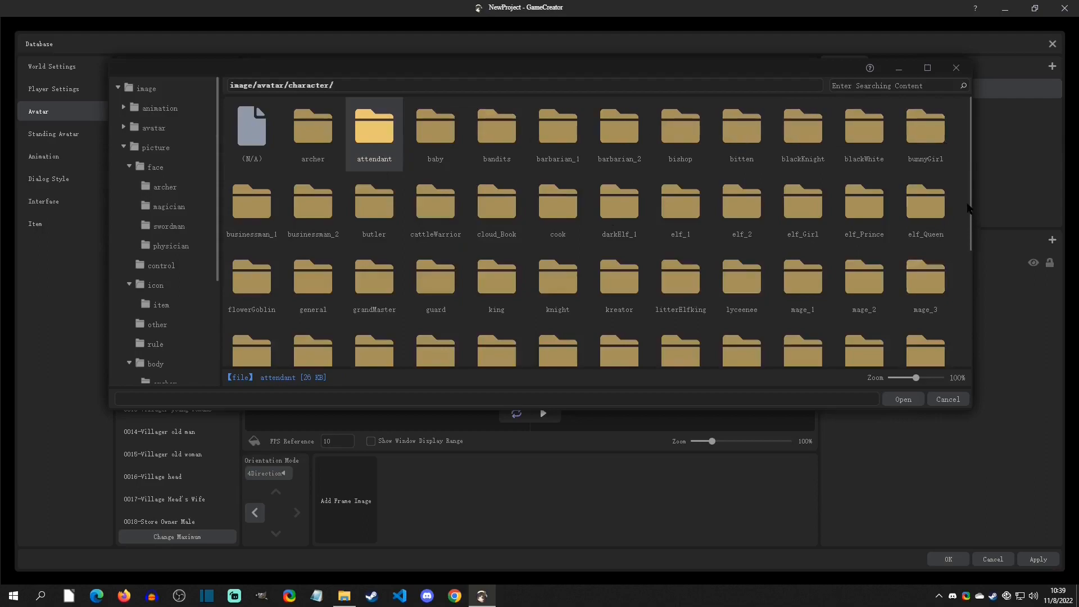
pyautogui.moveTo(969, 187); pyautogui.dragTo(969, 335)
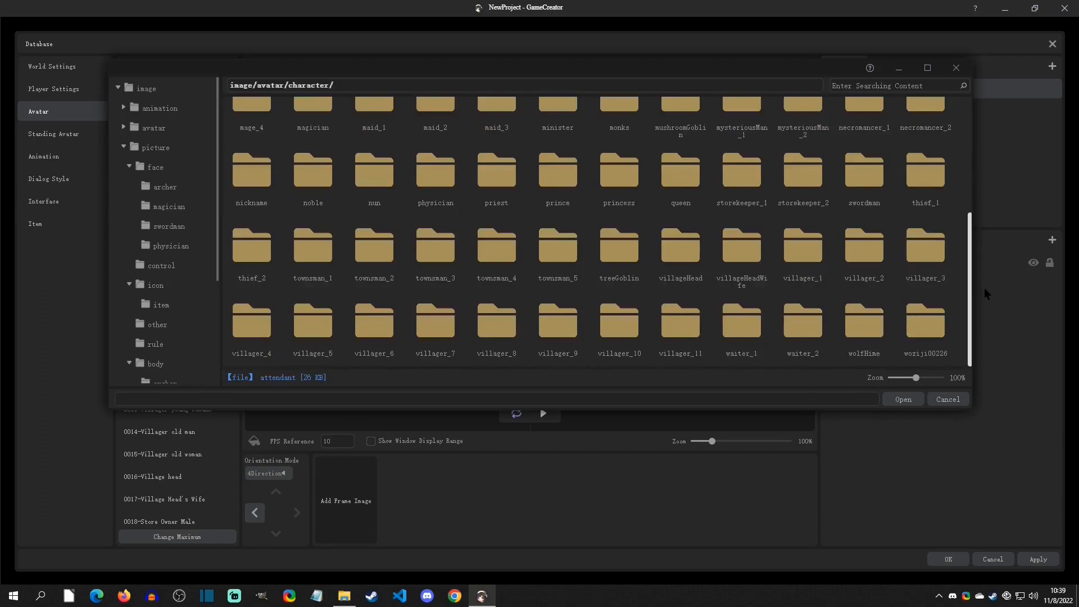
# - Switch to File Explorer and cut ninja.png from the Documents folder
pyautogui.click(344, 596)
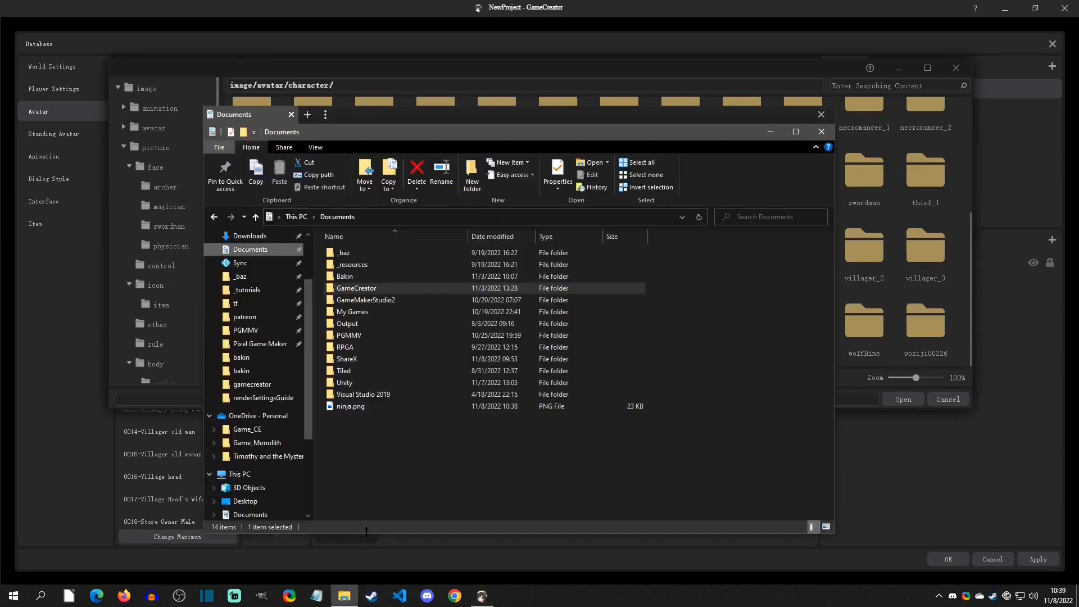
pyautogui.click(354, 407)
pyautogui.rightClick(353, 410)
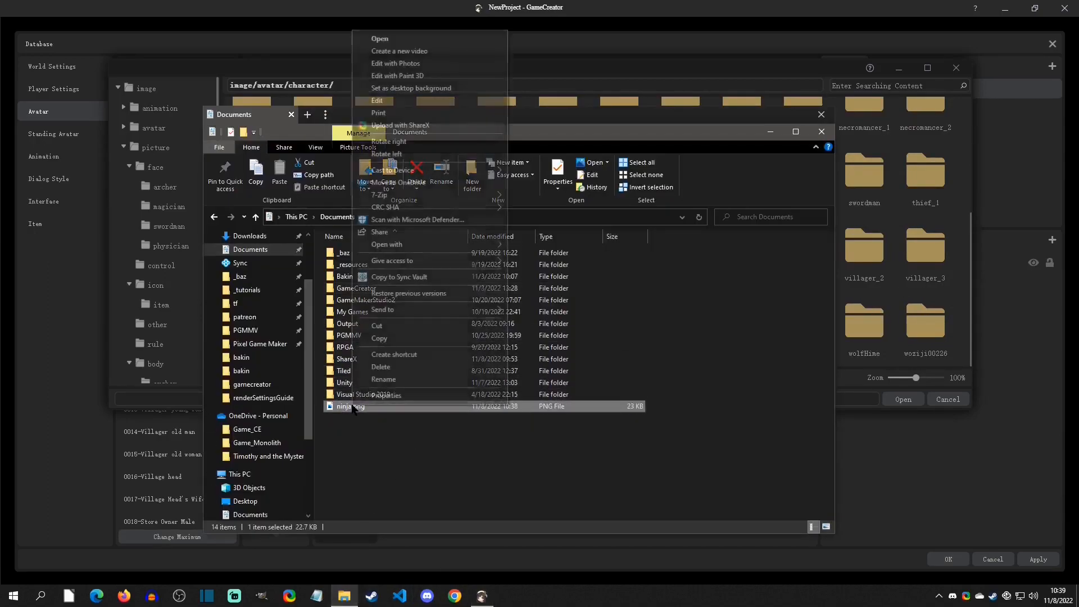
pyautogui.click(385, 328)
# - Paste ninja.png into GameCreator/NewProject/asset/image/avatar/character and close File Explorer
pyautogui.doubleClick(356, 288)
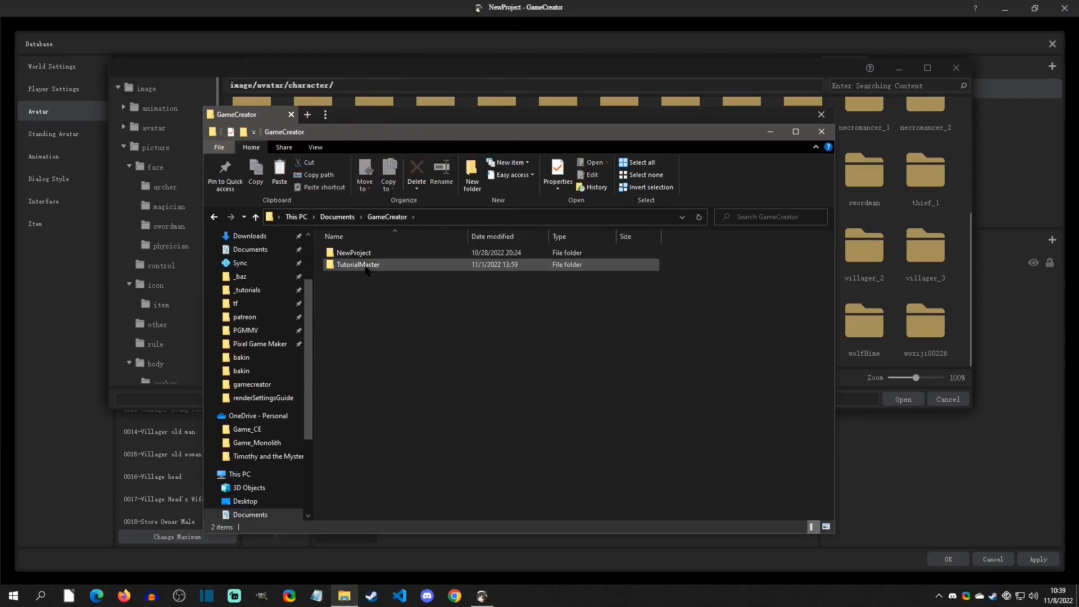
pyautogui.doubleClick(365, 253)
pyautogui.doubleClick(360, 254)
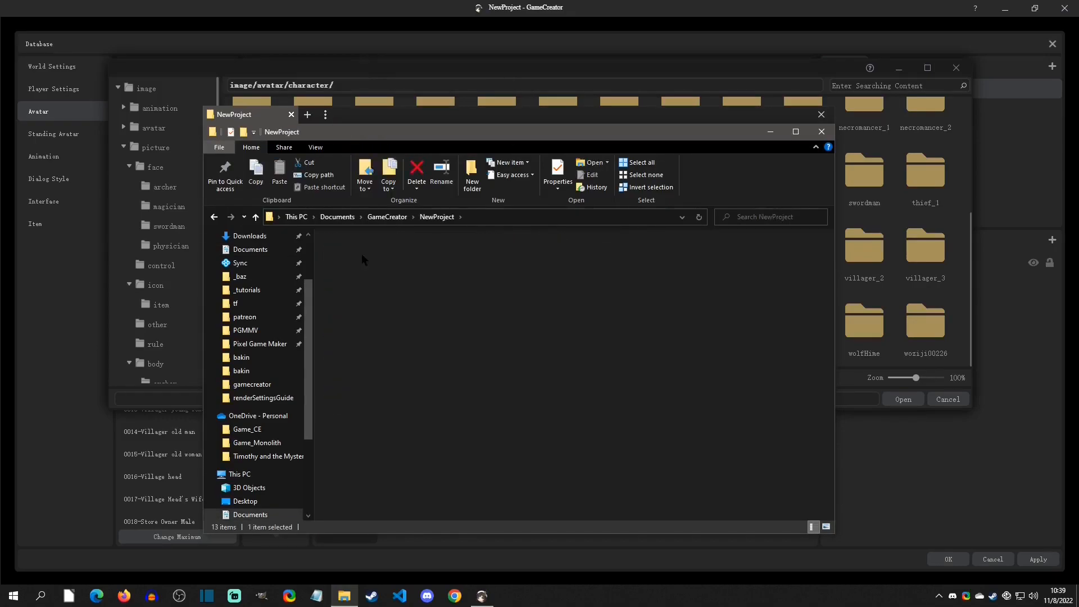
pyautogui.click(356, 289)
pyautogui.doubleClick(356, 290)
pyautogui.doubleClick(357, 265)
pyautogui.doubleClick(356, 264)
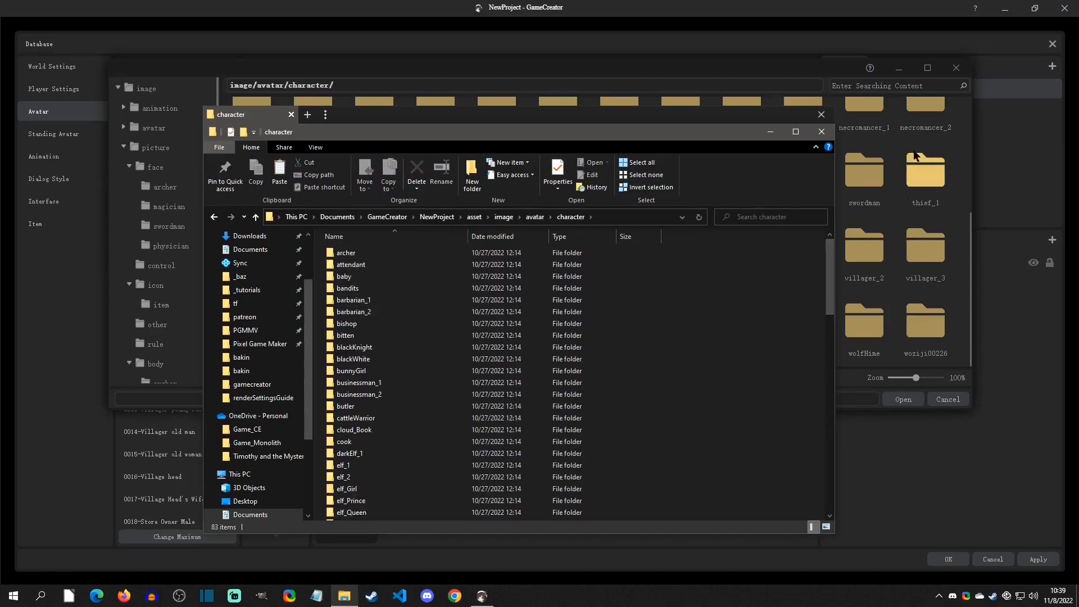
pyautogui.rightClick(713, 320)
pyautogui.click(740, 397)
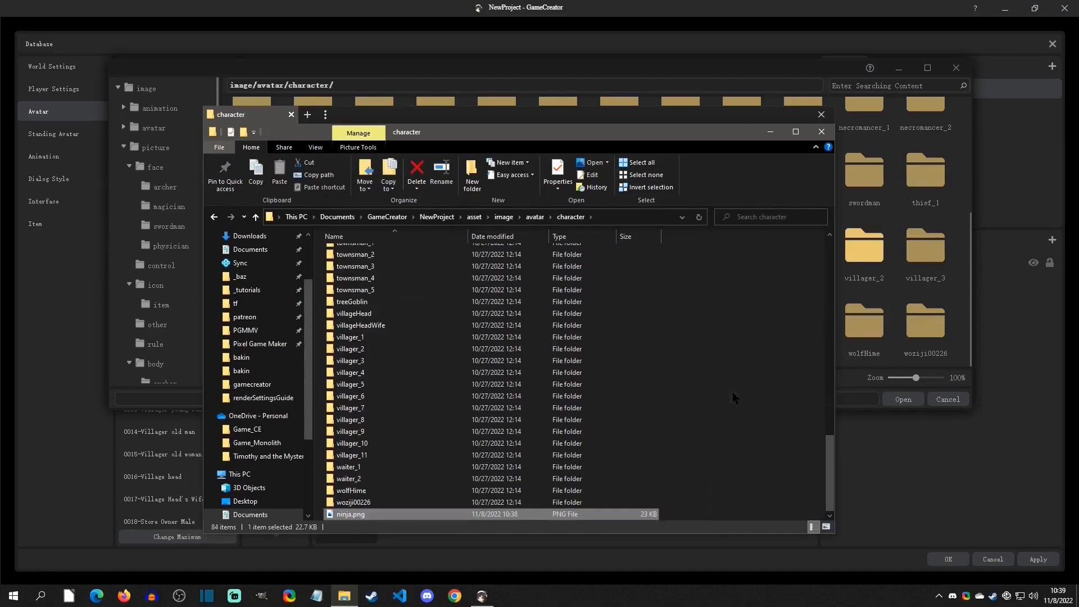
pyautogui.click(821, 115)
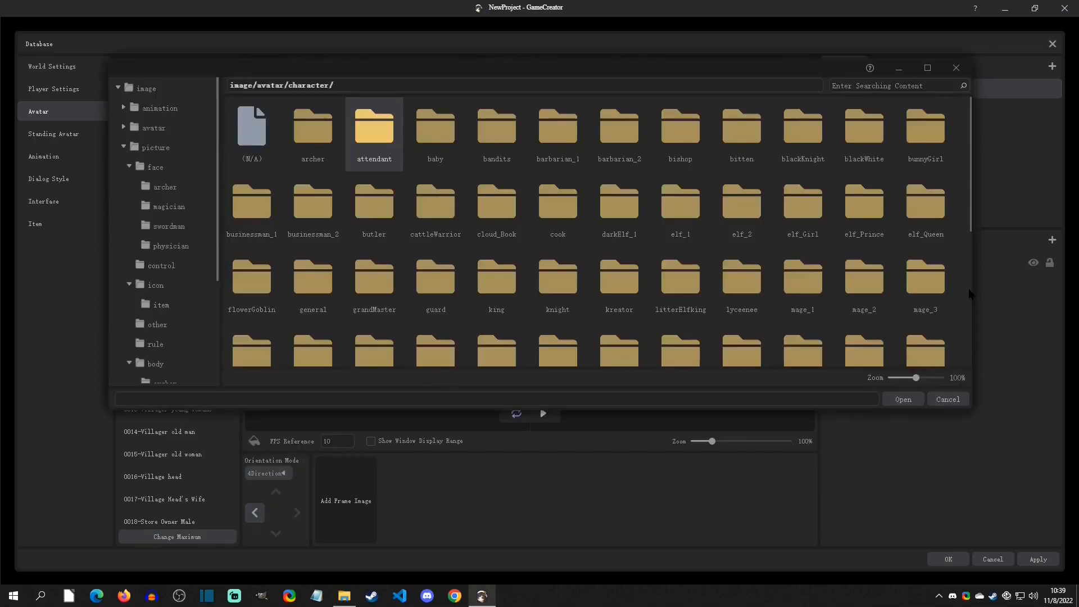
# - Import ninja.png as Standby frames with 4 horizontal and 3 vertical cuts, 4Direction orientation and All Directional Avatar enabled
pyautogui.scroll(-5, 973, 177)
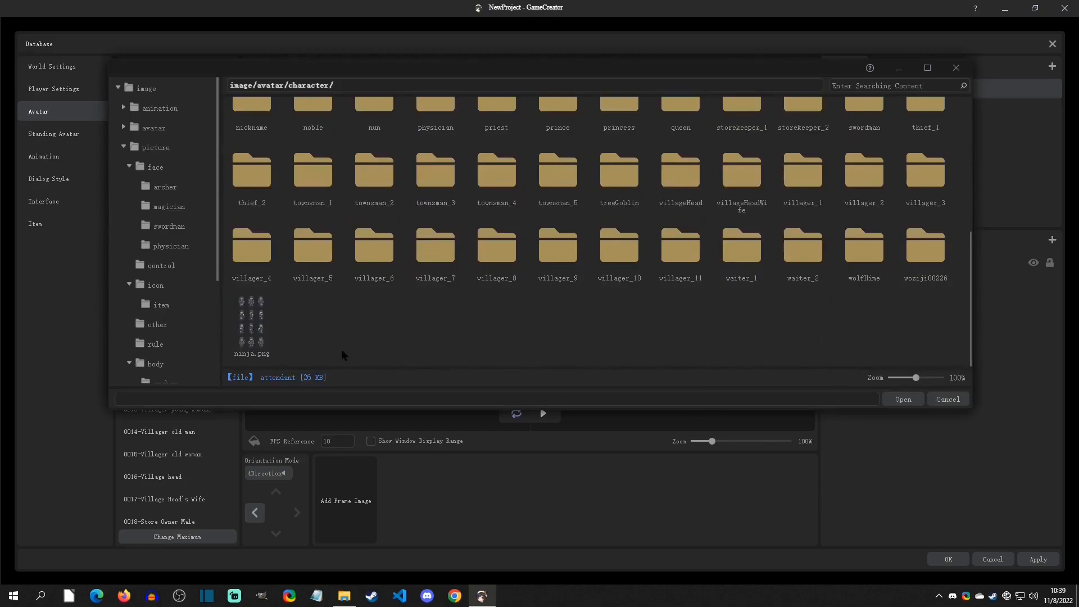
pyautogui.click(902, 400)
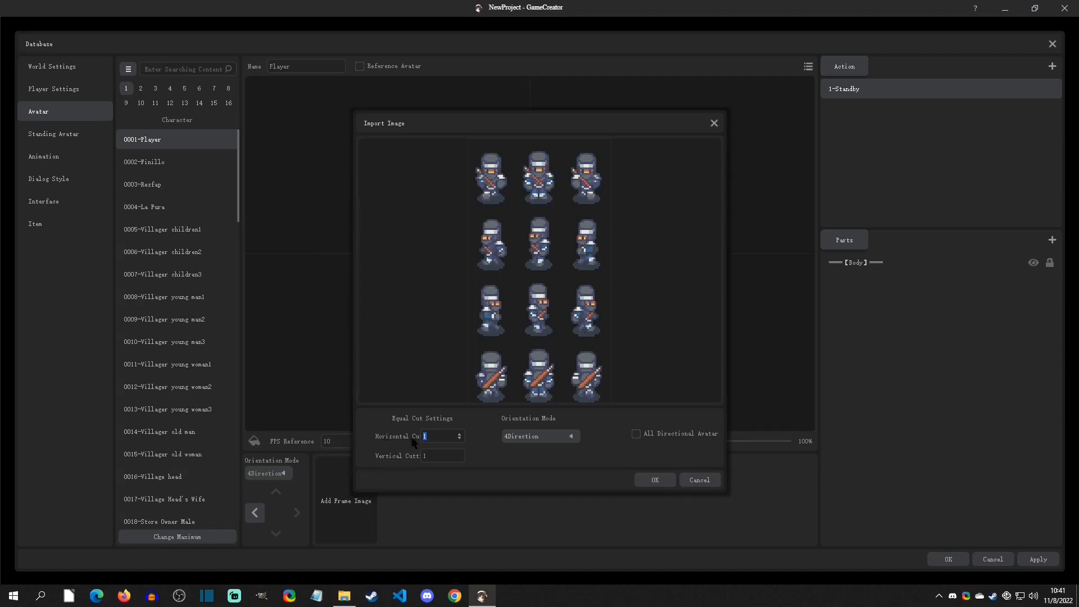
pyautogui.write('4')
pyautogui.click(534, 437)
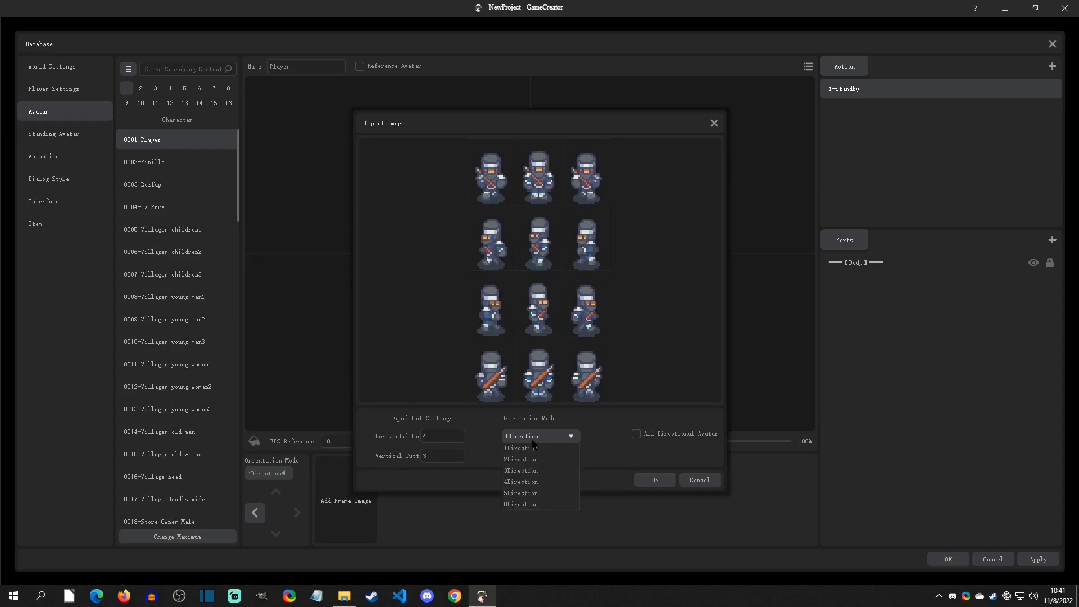
pyautogui.click(528, 482)
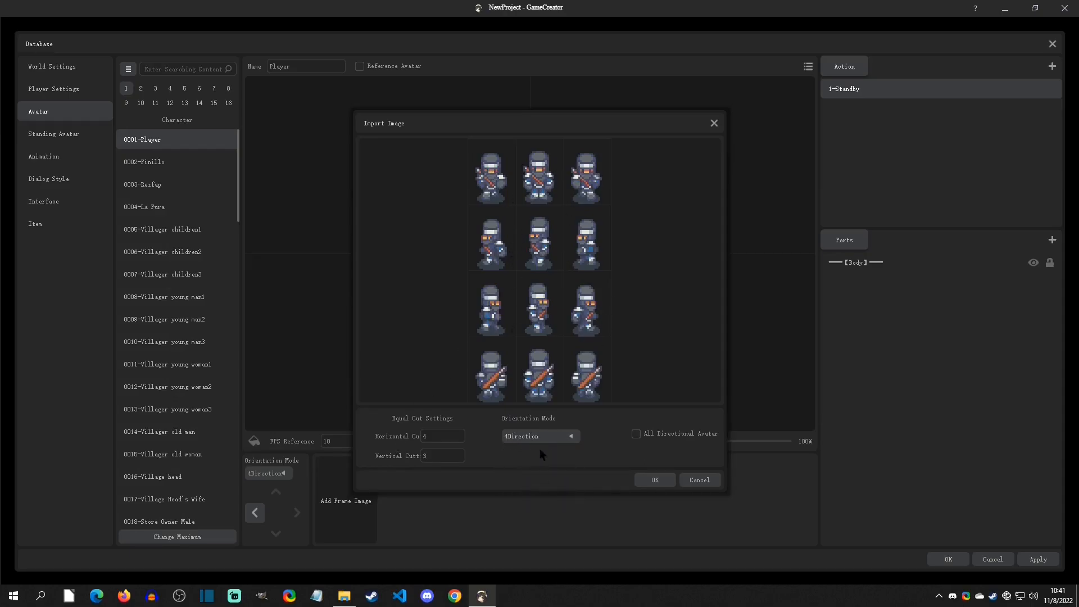
pyautogui.click(669, 434)
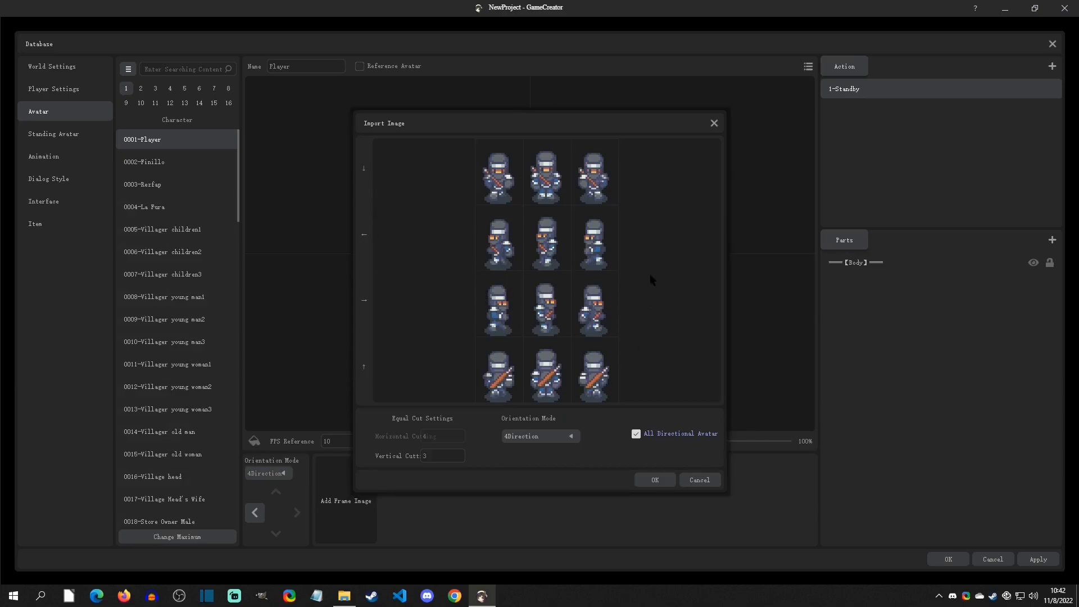
pyautogui.click(656, 480)
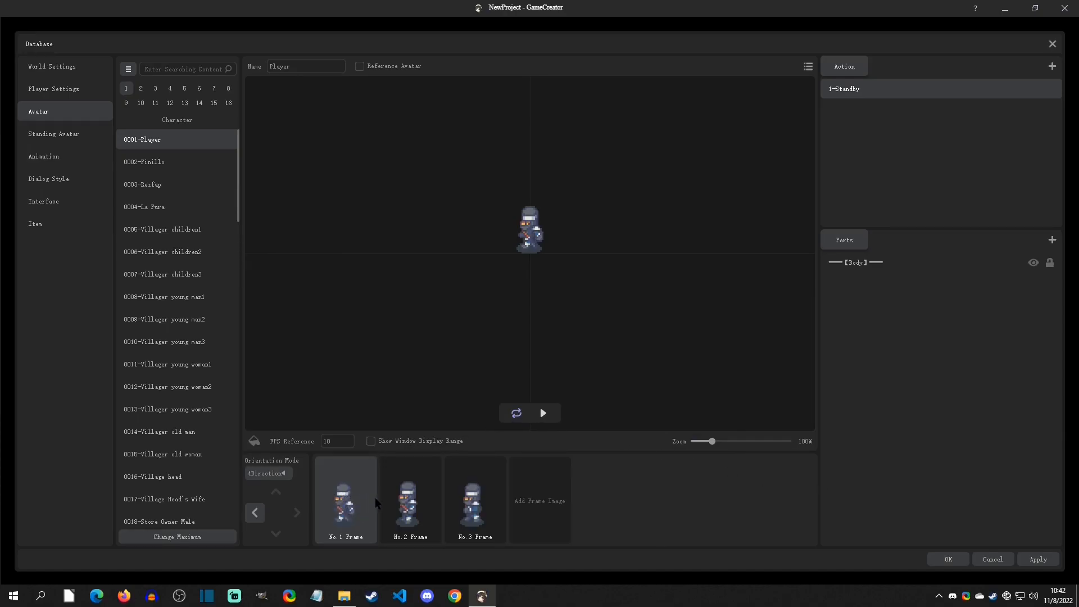
# - Delete the first and third left-facing Standby frames, keeping only the middle standing frame
pyautogui.click(545, 413)
pyautogui.press('Delete')
pyautogui.click(423, 503)
pyautogui.press('Delete')
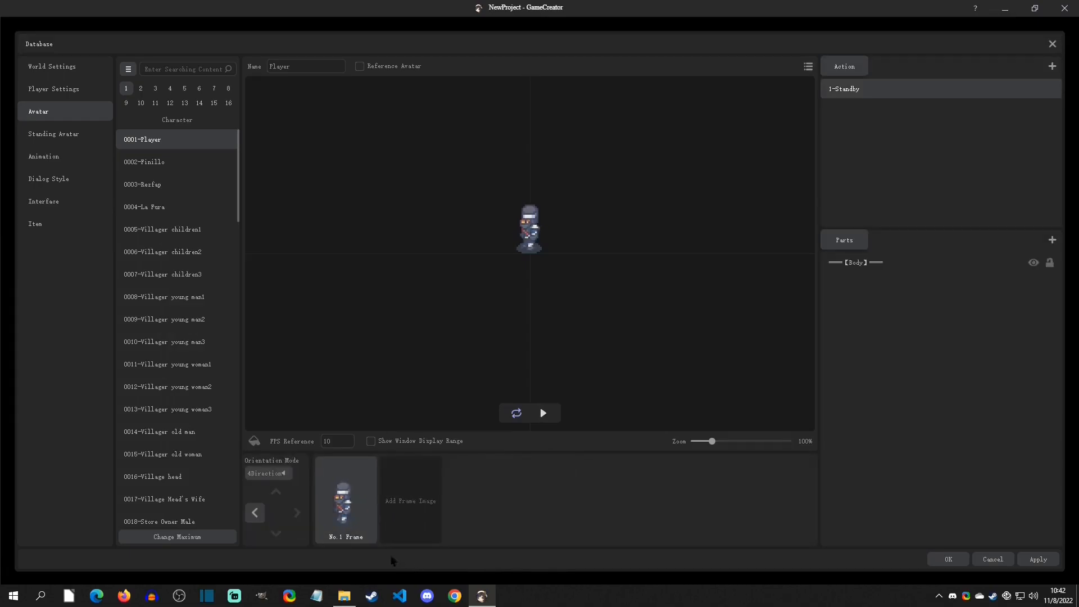
# - Reduce the upward and right-facing Standby directions to their middle frame by deleting the first and third frames
pyautogui.click(273, 492)
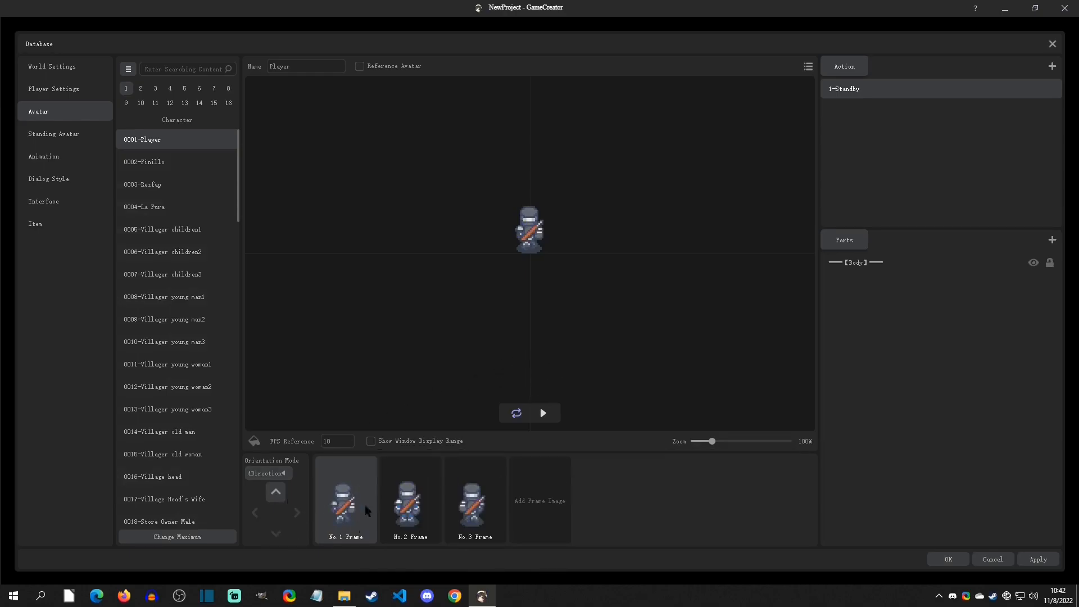
pyautogui.press('Delete')
pyautogui.click(394, 514)
pyautogui.press('Delete')
pyautogui.click(297, 513)
pyautogui.press('Delete')
pyautogui.click(413, 523)
pyautogui.press('Delete')
# - Delete the first and third downward-facing Standby frames and preview the resulting animation
pyautogui.click(276, 534)
pyautogui.press('Delete')
pyautogui.click(422, 531)
pyautogui.press('Delete')
pyautogui.click(543, 414)
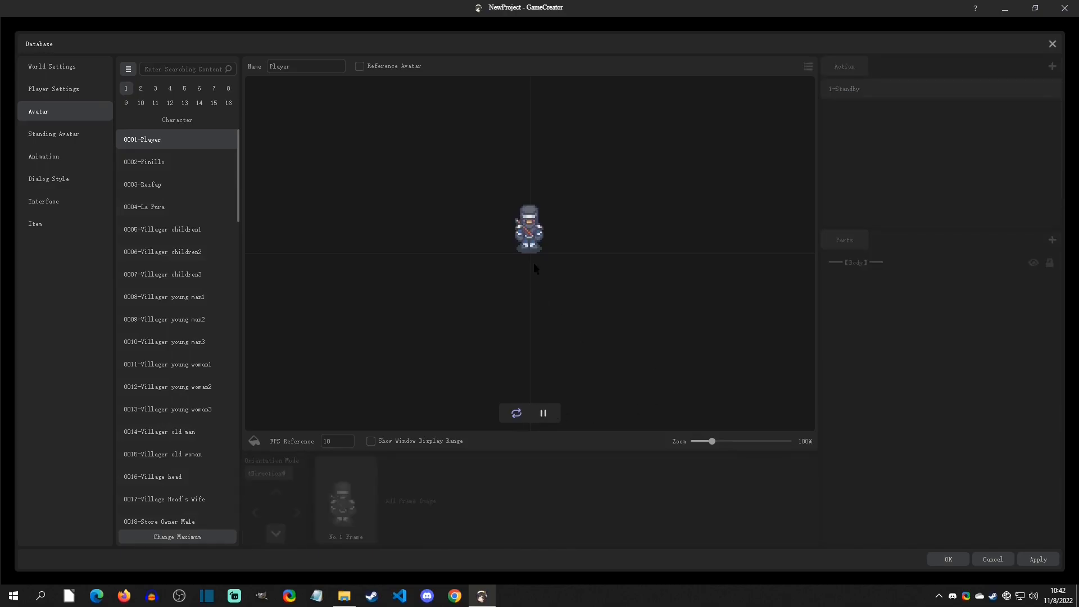
pyautogui.click(547, 419)
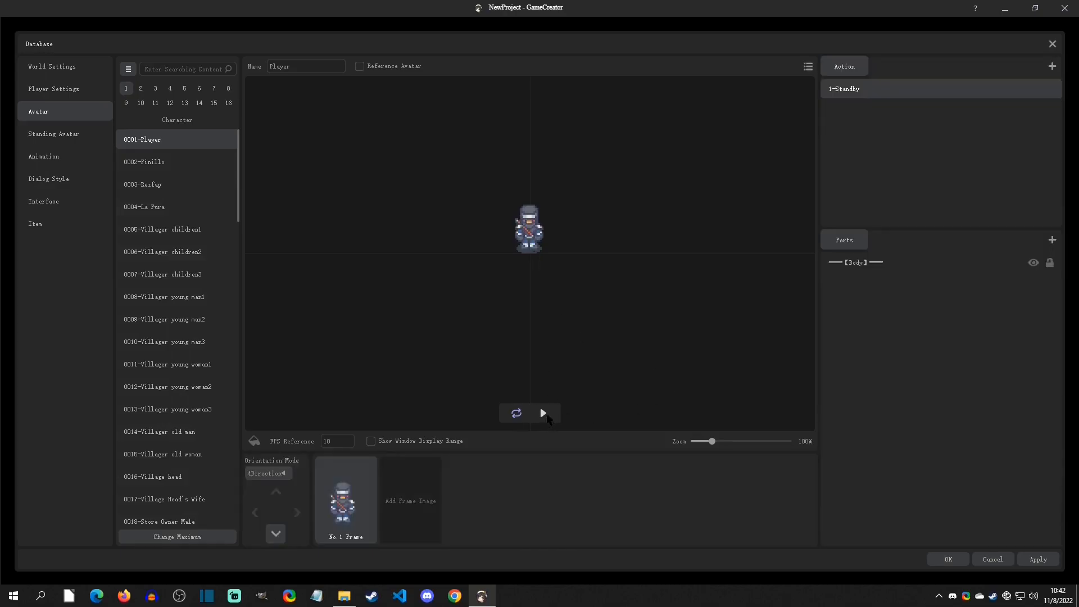
# - Add the walking/activity action to the Player avatar and select it for editing
pyautogui.click(1051, 67)
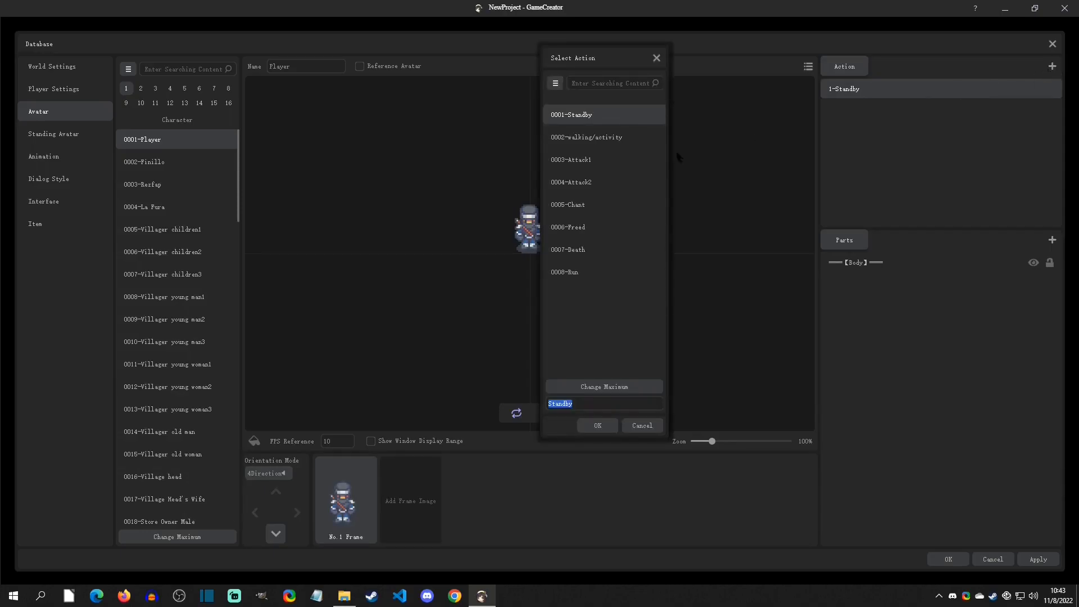
pyautogui.click(617, 138)
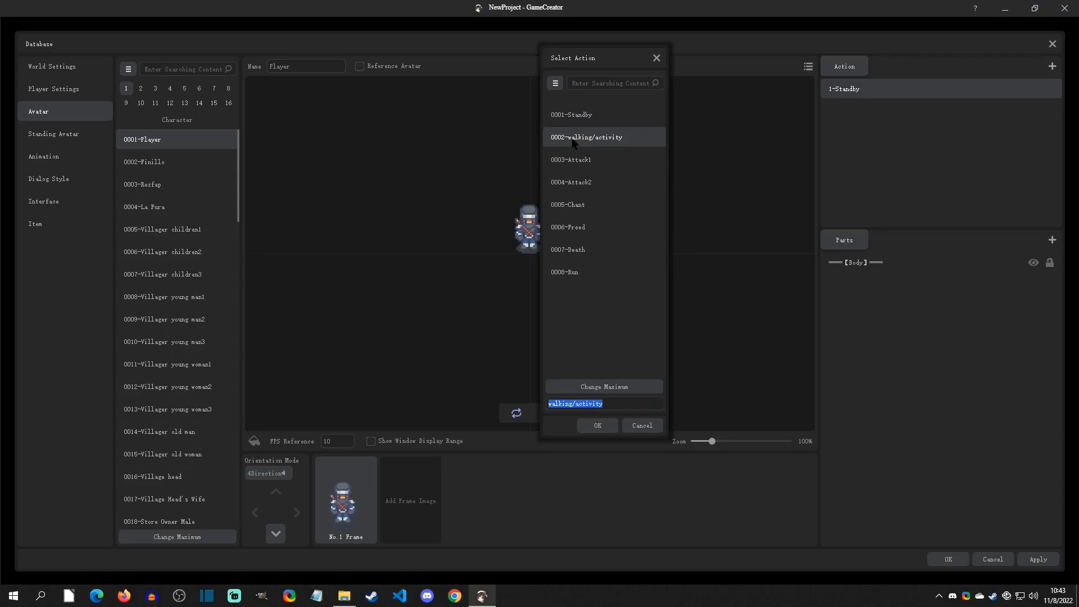
pyautogui.click(603, 390)
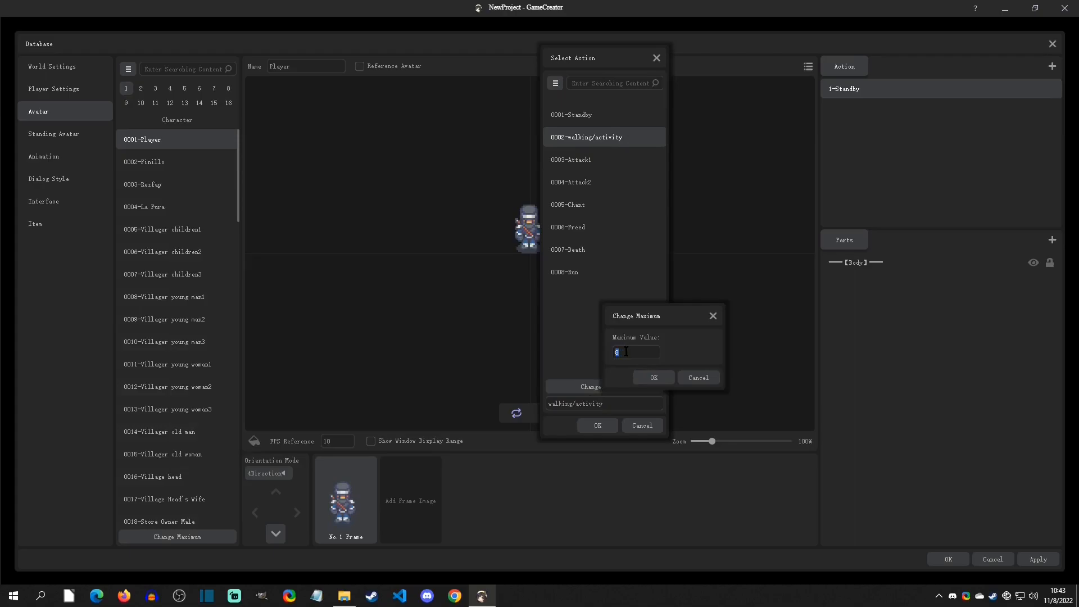
pyautogui.click(699, 378)
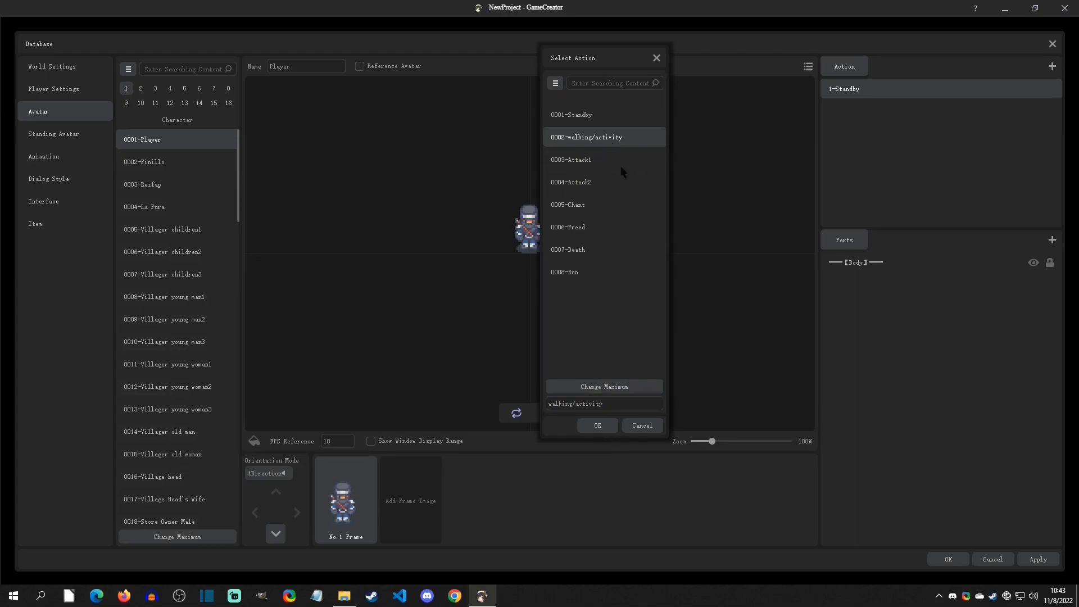
pyautogui.click(598, 426)
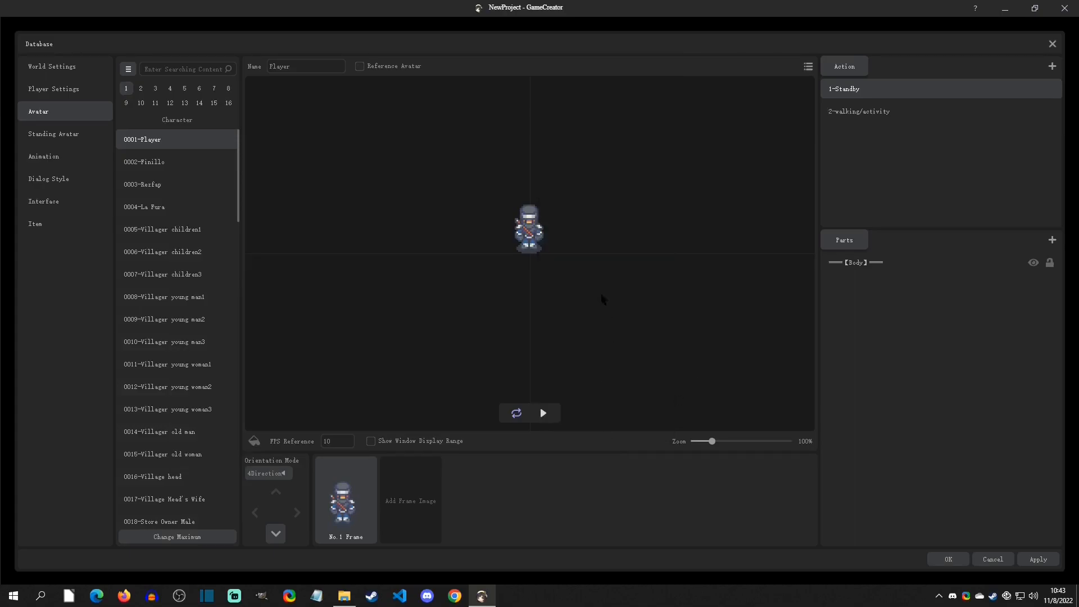
pyautogui.click(852, 116)
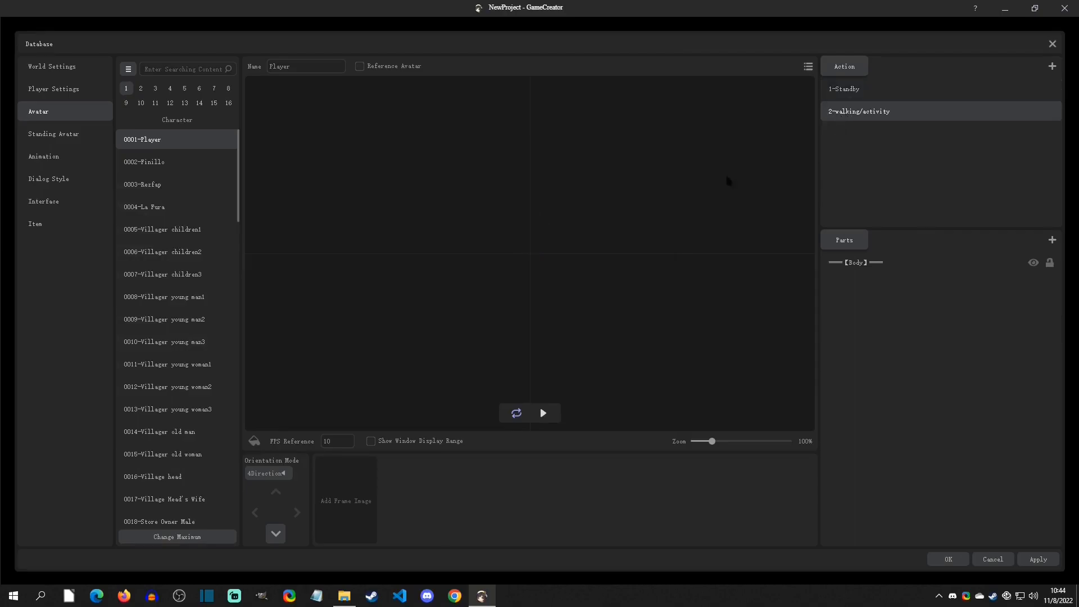
# - Import ninja.png as walking frames with 3 vertical cuts, 4Direction orientation and All Directional Avatar enabled
pyautogui.click(341, 493)
pyautogui.scroll(-5, 366, 339)
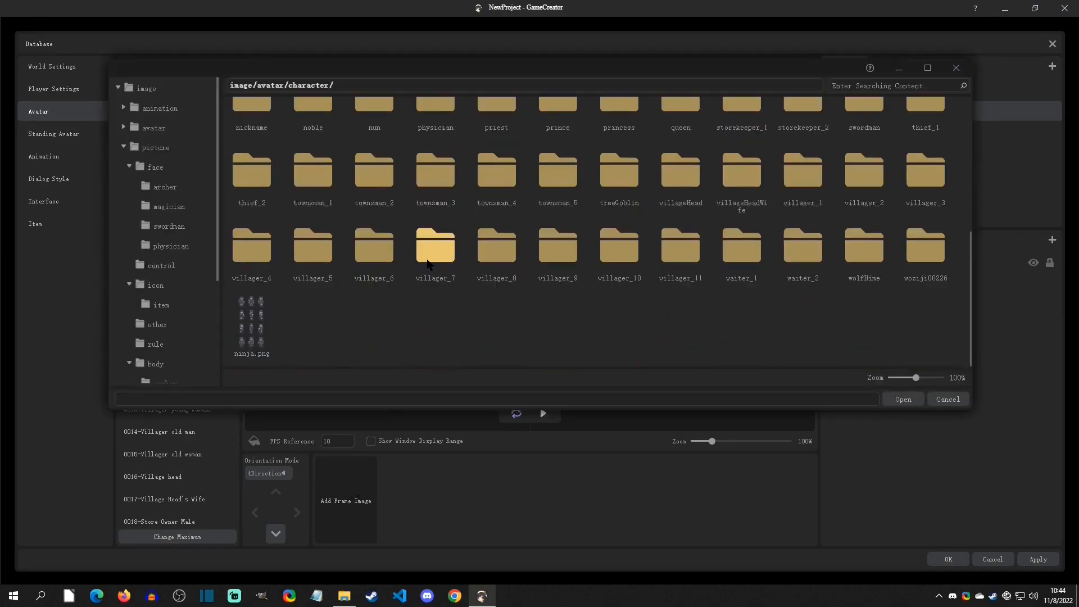
pyautogui.click(260, 327)
pyautogui.click(898, 399)
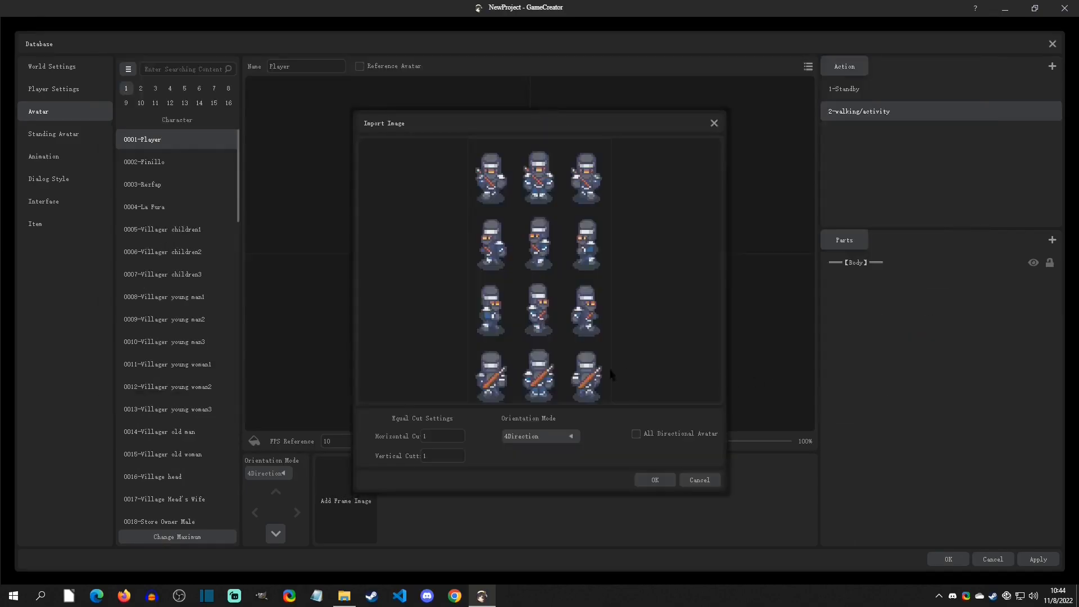
pyautogui.doubleClick(438, 458)
pyautogui.write('3')
pyautogui.click(636, 433)
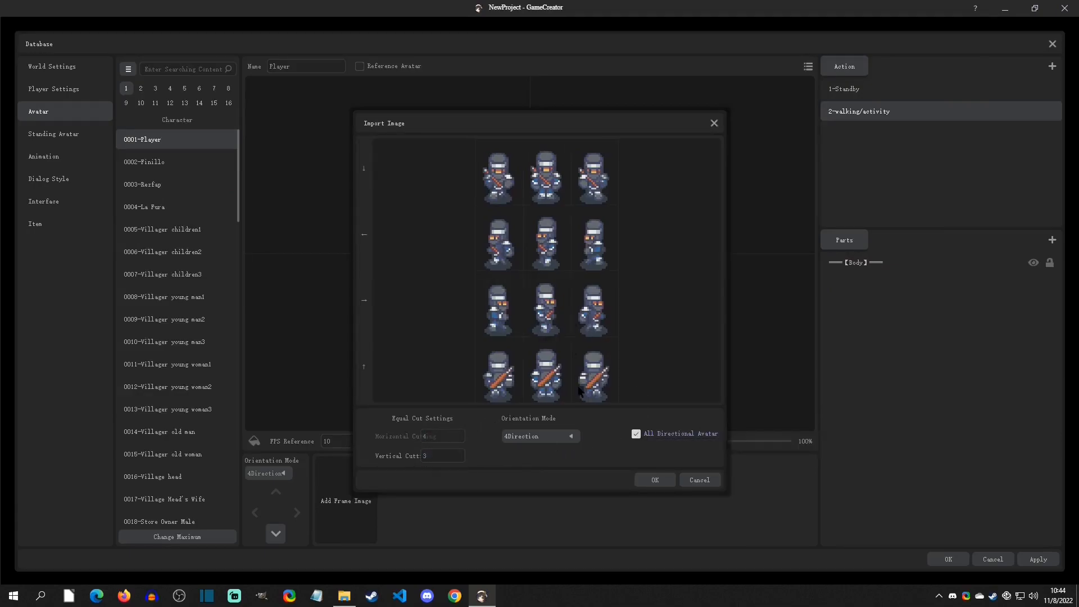
pyautogui.click(654, 480)
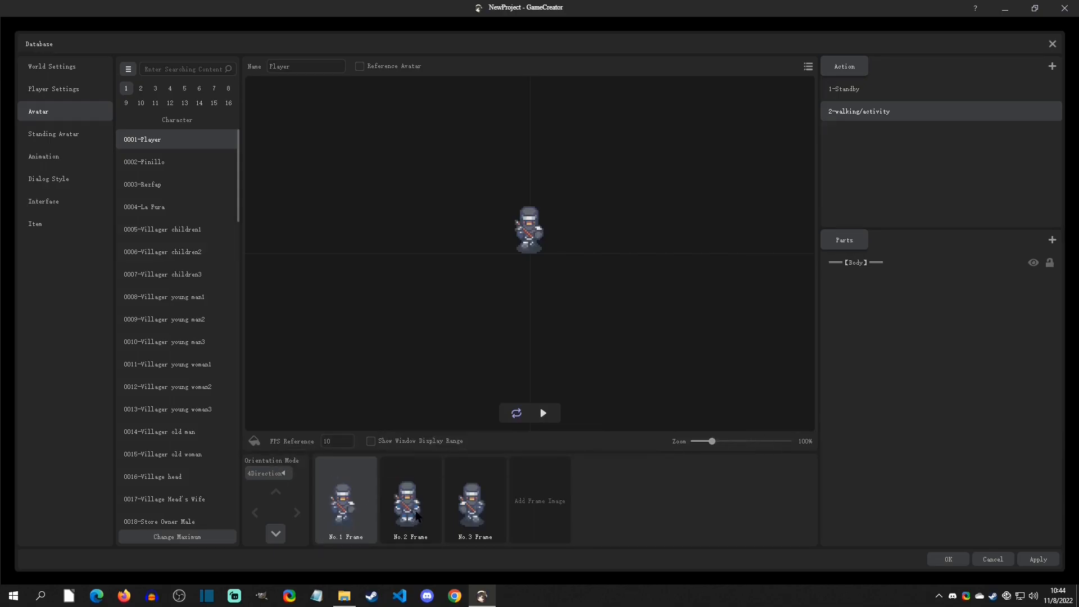
# - Examine the three downward-facing walking frames one after another to check the order of the steps
pyautogui.click(417, 517)
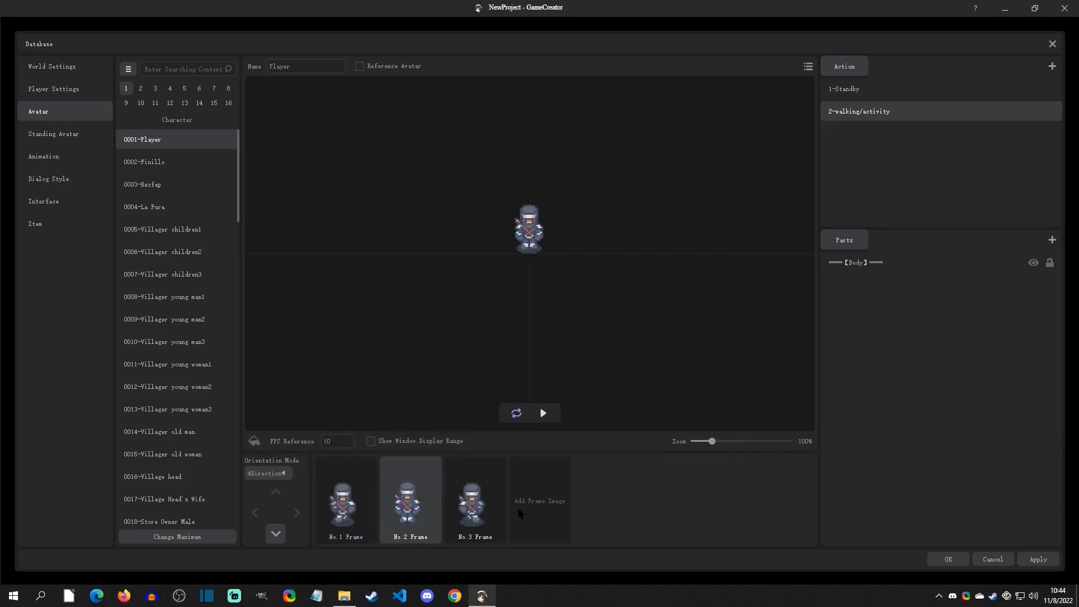
pyautogui.click(353, 514)
pyautogui.click(408, 508)
pyautogui.click(471, 508)
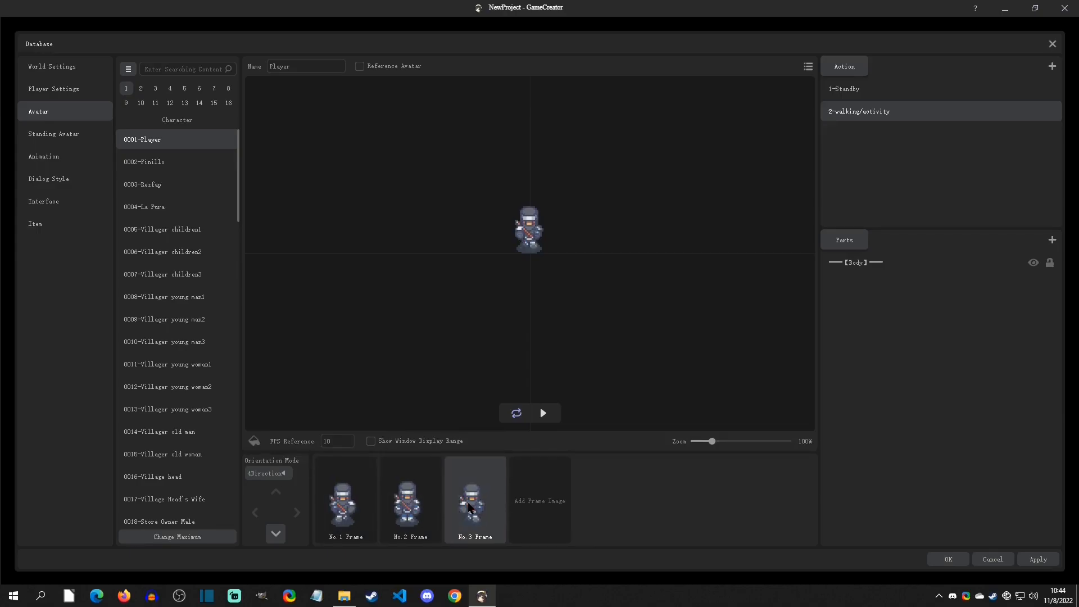
pyautogui.click(344, 504)
pyautogui.click(410, 507)
pyautogui.click(471, 509)
pyautogui.click(351, 509)
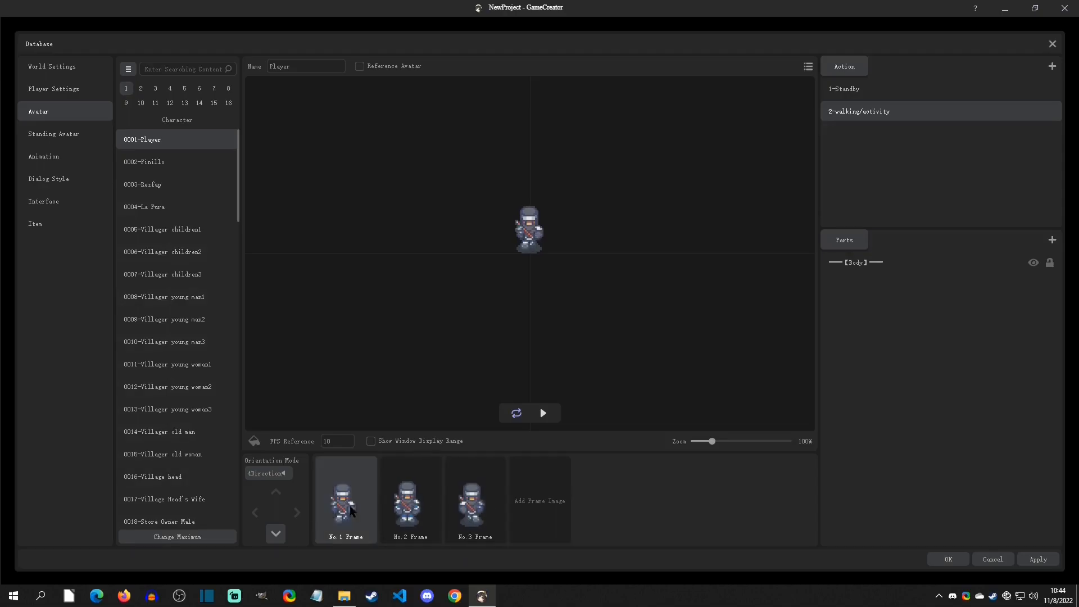
# - Duplicate the middle downward-facing walking frame and move the copy to the end as frame No.4
pyautogui.click(405, 502)
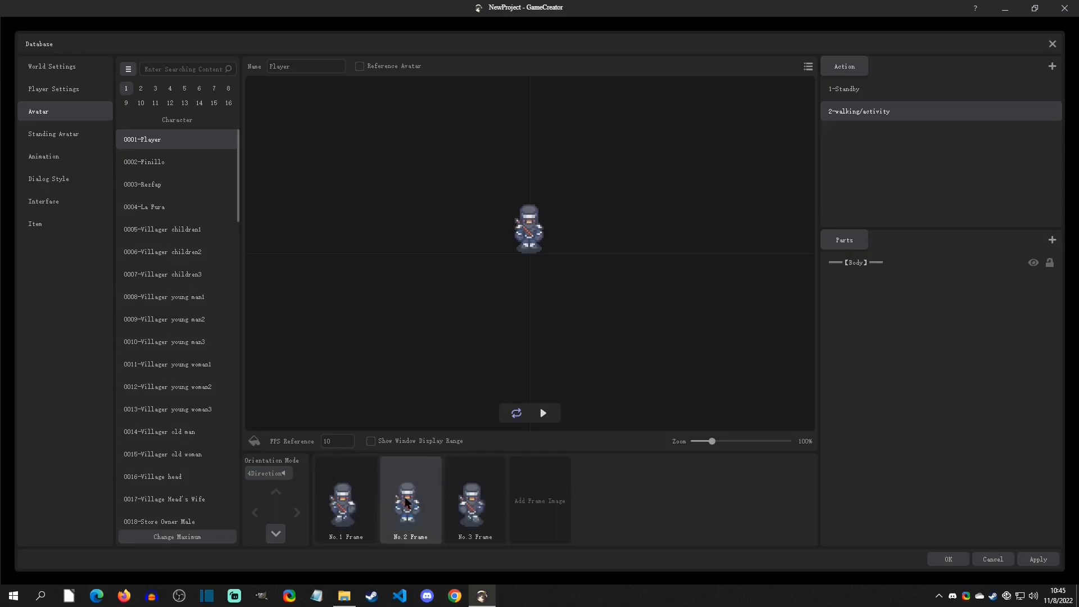
pyautogui.hotkey('ctrl', 'v')
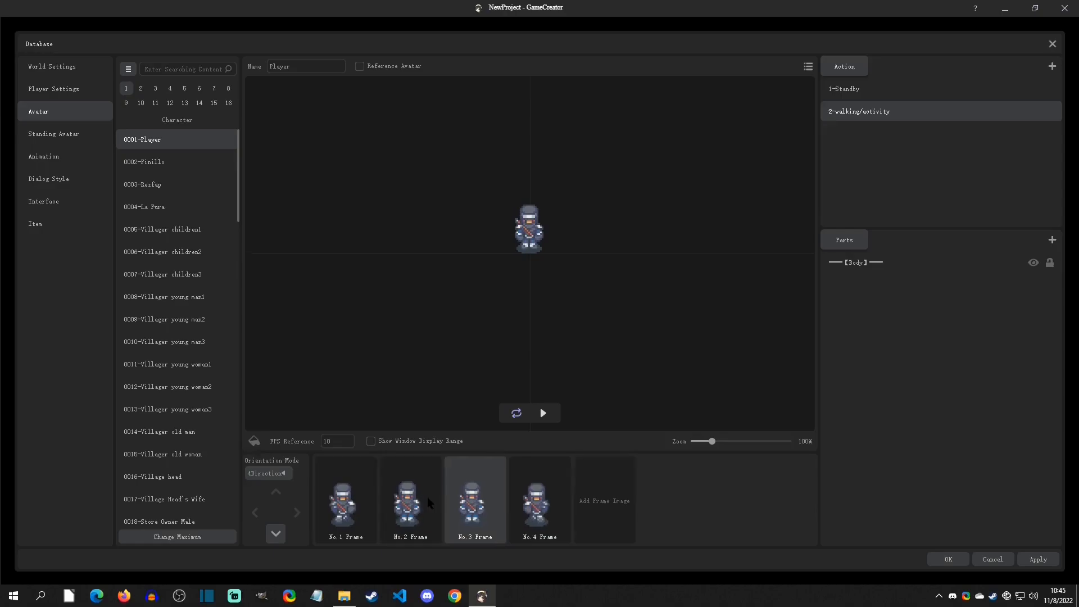
pyautogui.rightClick(477, 506)
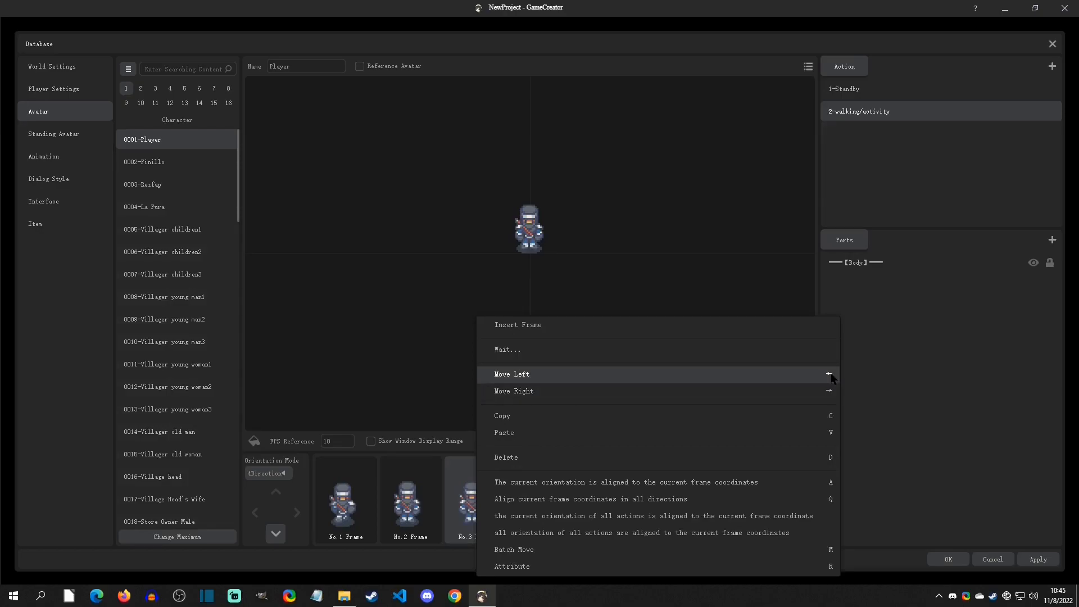
pyautogui.click(467, 502)
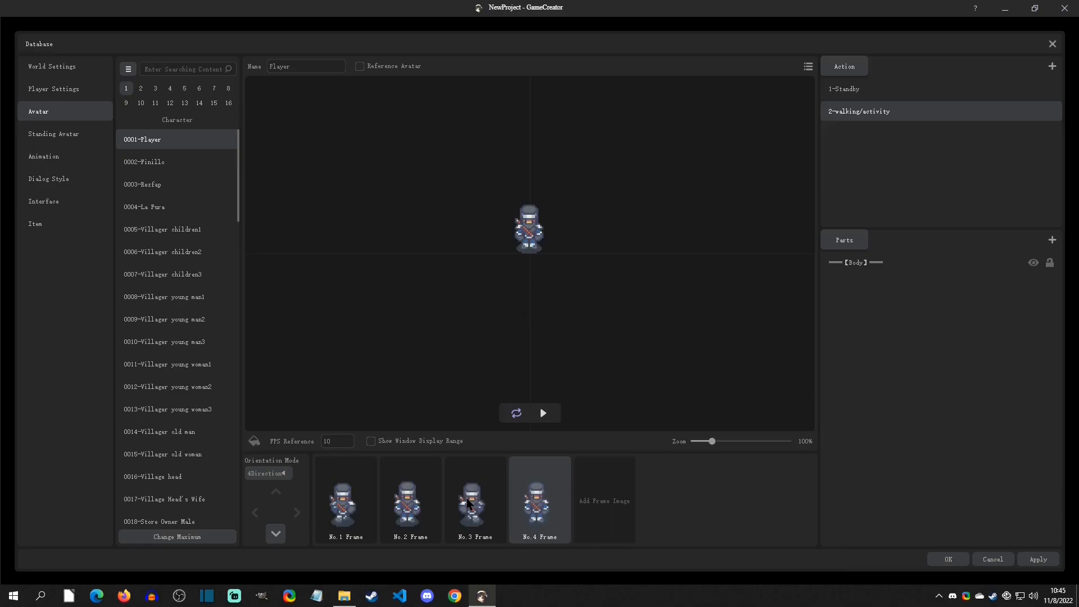
# - Duplicate the middle left-facing walking frame and move the copy to the end of that direction's sequence
pyautogui.click(255, 512)
pyautogui.click(409, 502)
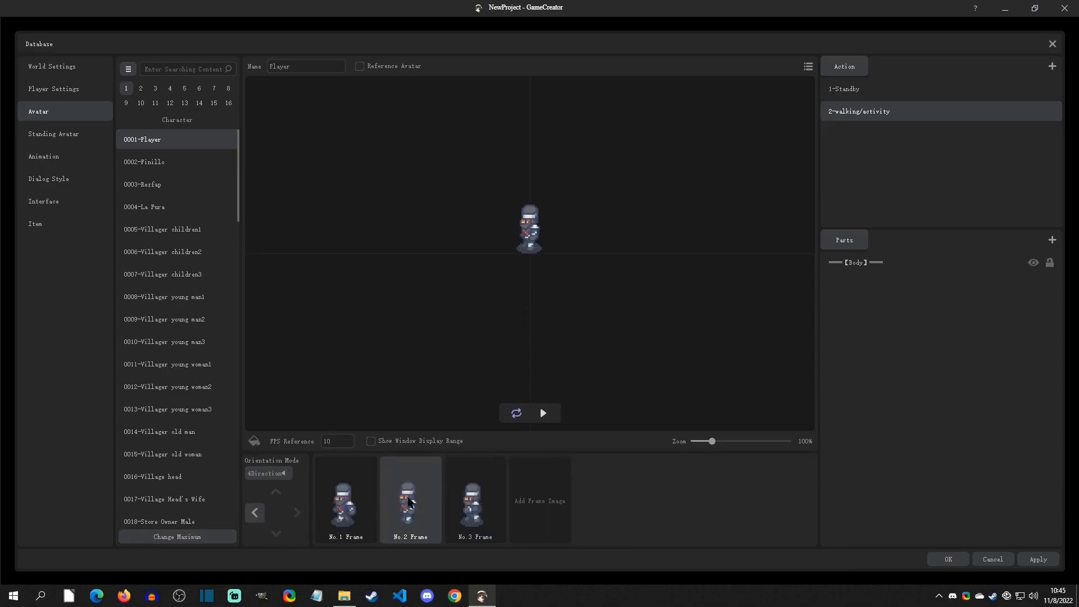
pyautogui.hotkey('ctrl', 'v')
pyautogui.rightClick(478, 500)
pyautogui.click(512, 413)
# - Duplicate the middle walking frame for the upward and right-facing directions, placing each copy last
pyautogui.click(275, 494)
pyautogui.click(409, 502)
pyautogui.hotkey('ctrl', 'v')
pyautogui.click(296, 512)
pyautogui.click(409, 502)
pyautogui.hotkey('ctrl', 'Right')
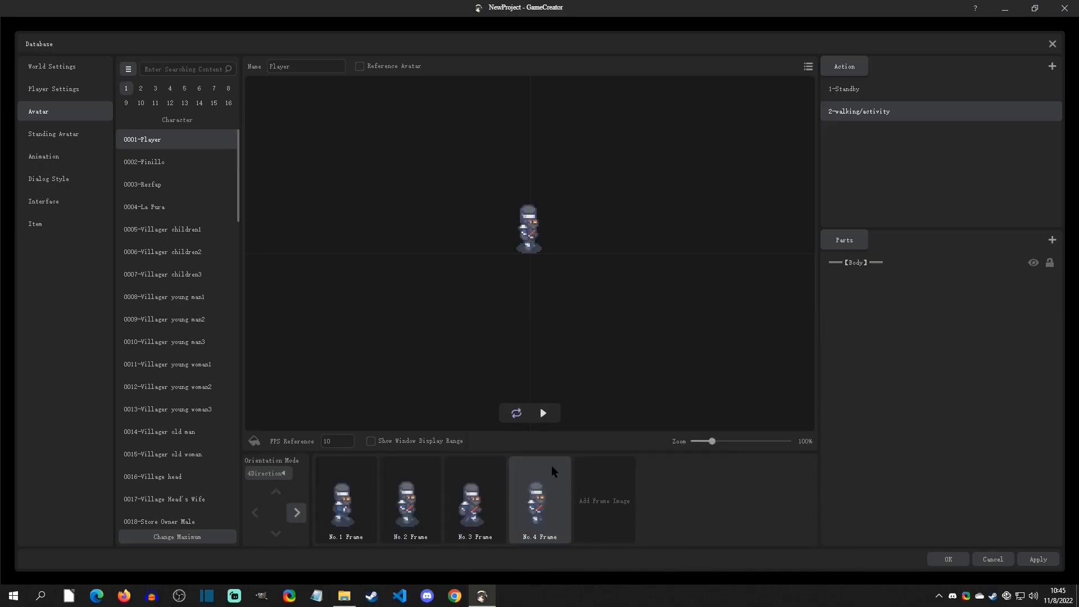
# - Preview the right-facing walking animation and check its FPS Reference setting
pyautogui.click(549, 412)
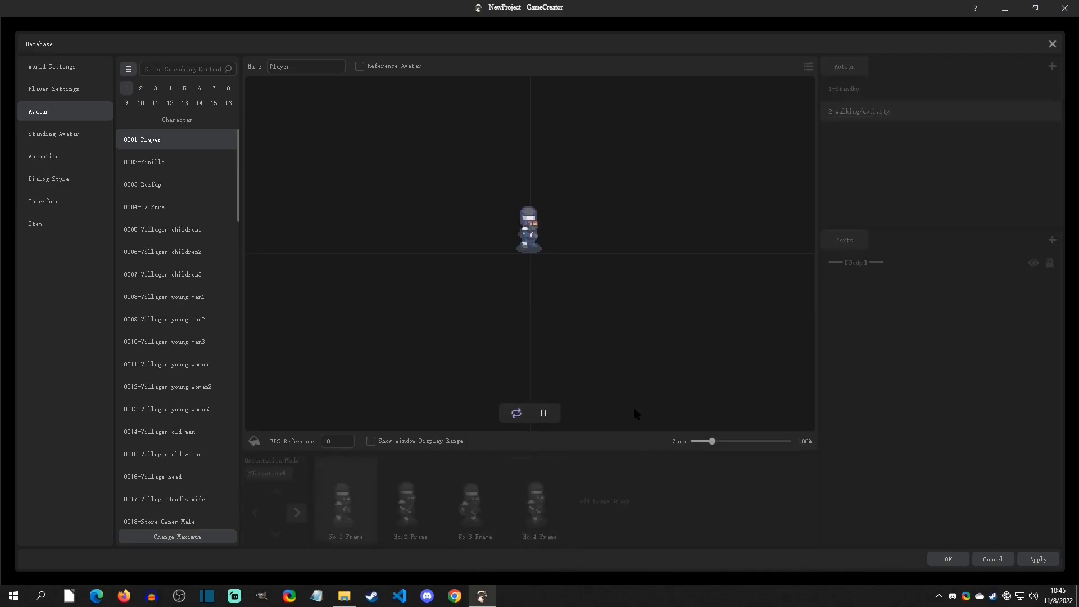
pyautogui.click(543, 414)
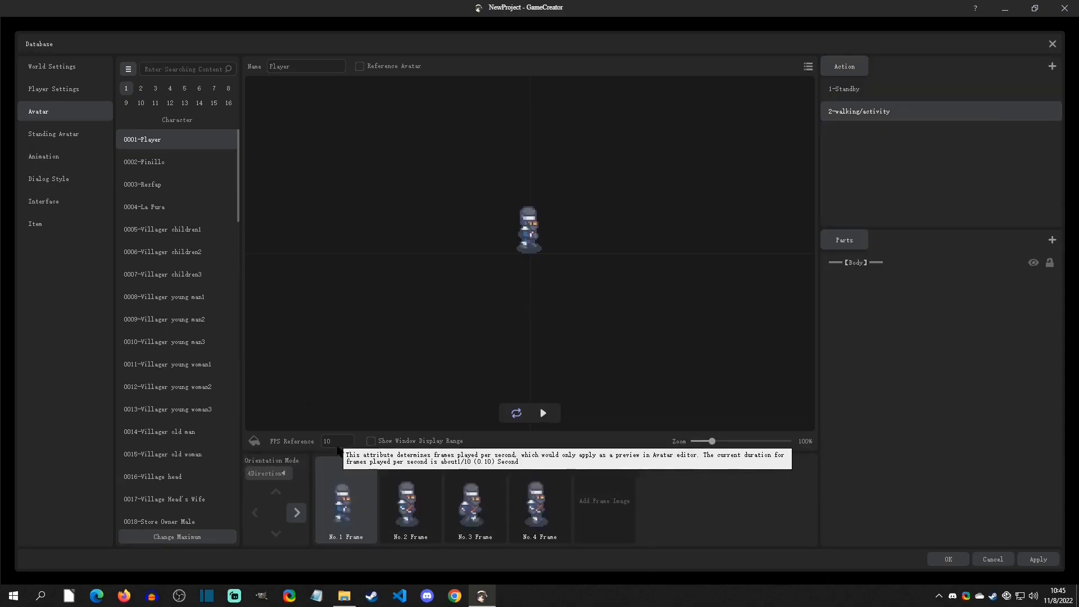
pyautogui.doubleClick(332, 441)
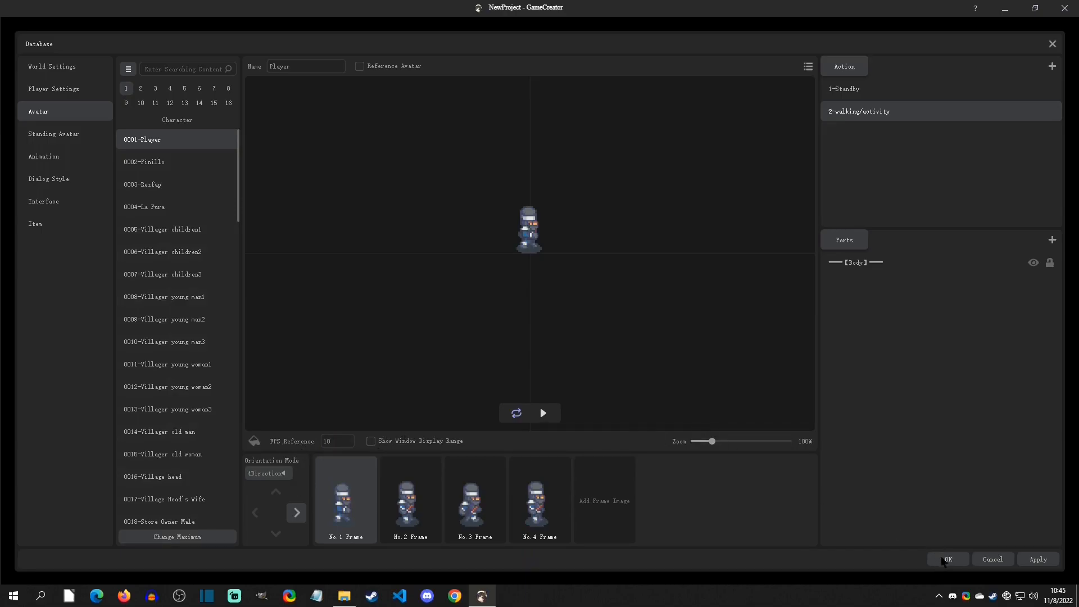
# - Save the avatar changes in the database and launch a test run of the game
pyautogui.click(947, 560)
pyautogui.click(408, 32)
pyautogui.click(632, 326)
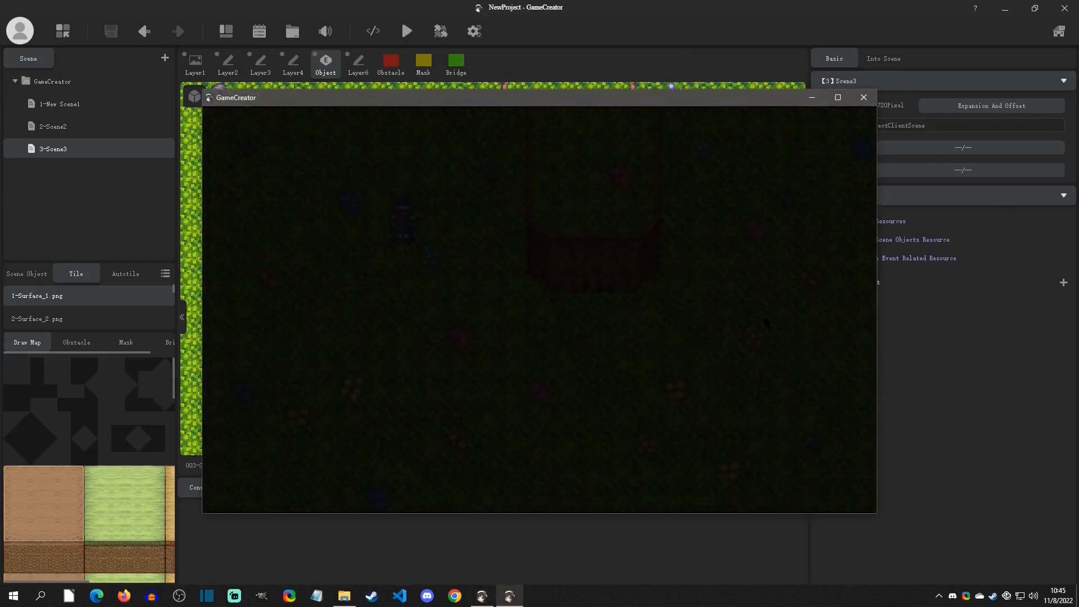
# - Walk the ninja around the scene in all four directions to check its walking and standby animations
pyautogui.press('Down')
pyautogui.press('Right')
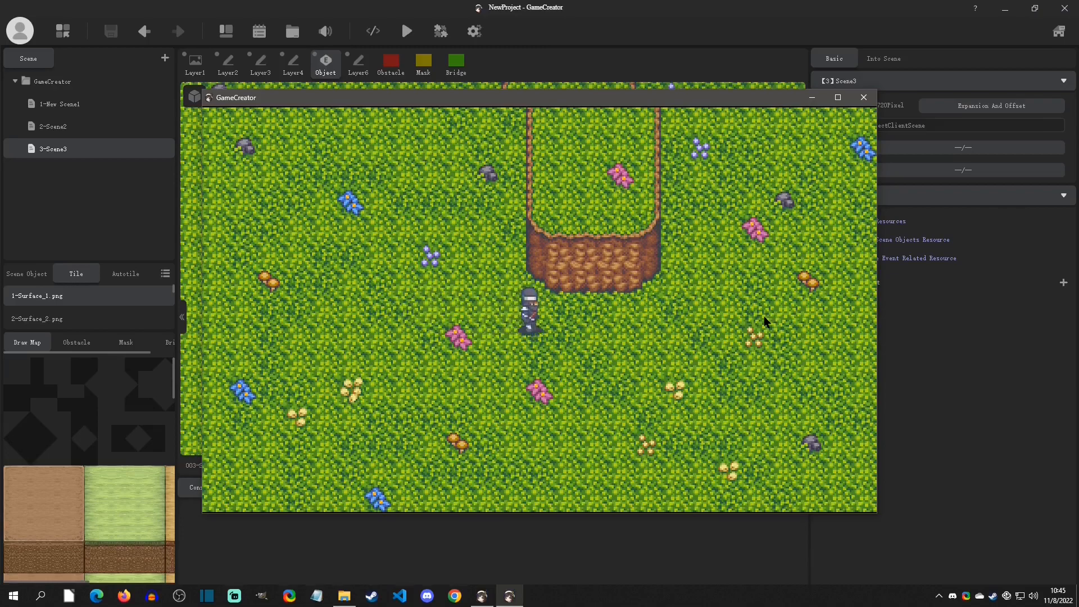
pyautogui.press('Down')
pyautogui.press('Left')
pyautogui.press('Up')
pyautogui.press('Up')
pyautogui.press('Left')
pyautogui.press('Down')
pyautogui.press('Right')
pyautogui.press('Up')
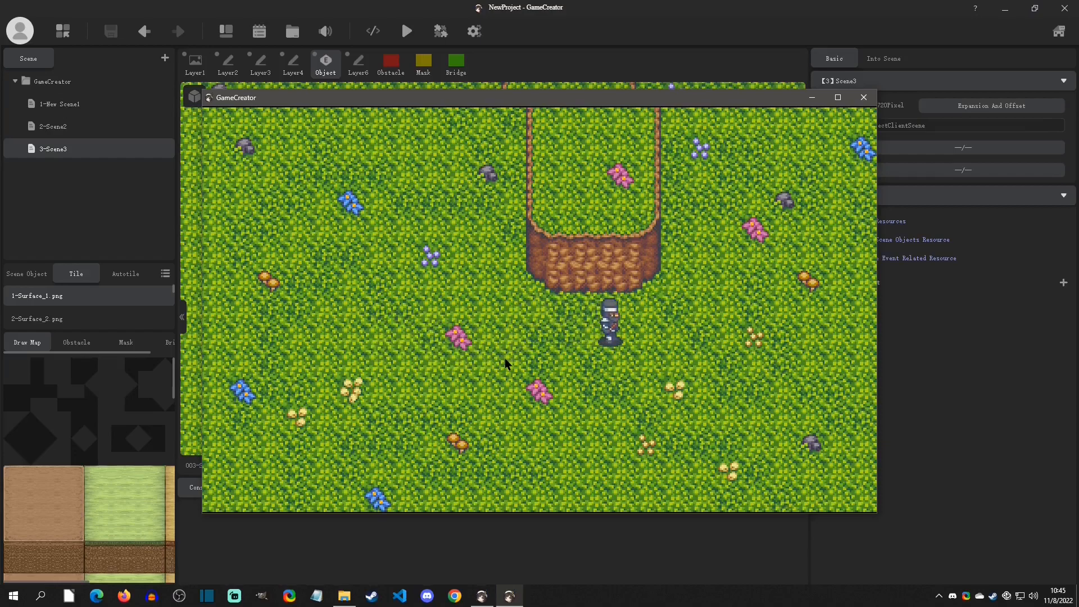
pyautogui.press('Left')
pyautogui.press('Right')
pyautogui.press('Down')
pyautogui.press('Up')
pyautogui.press('Left')
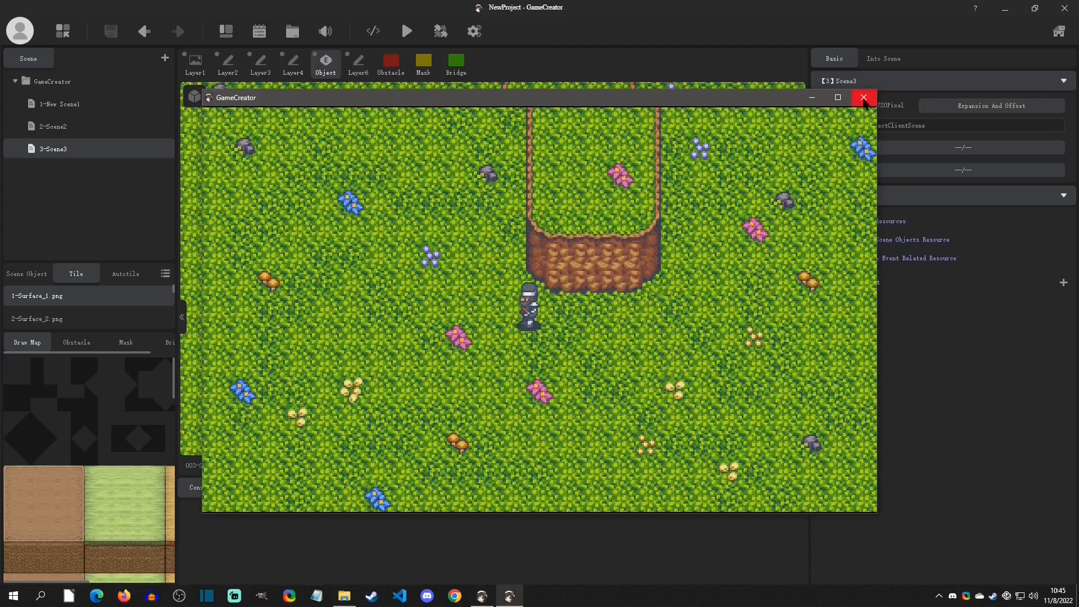
# - Close the test game, reopen the avatar database and look up the Run action among the available actions
pyautogui.click(864, 97)
pyautogui.click(227, 31)
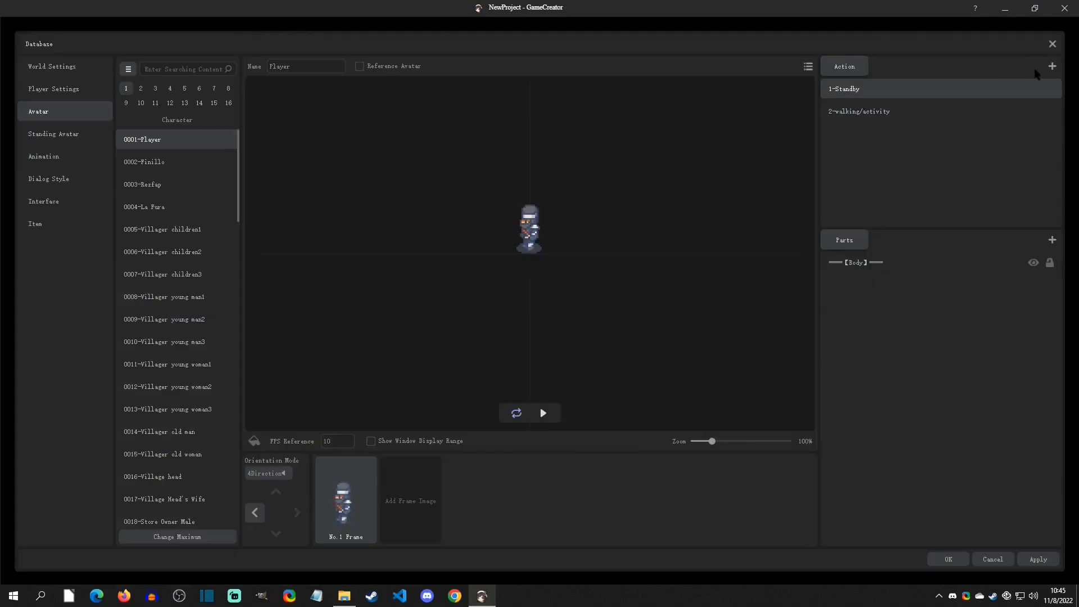
pyautogui.click(1053, 66)
pyautogui.click(585, 272)
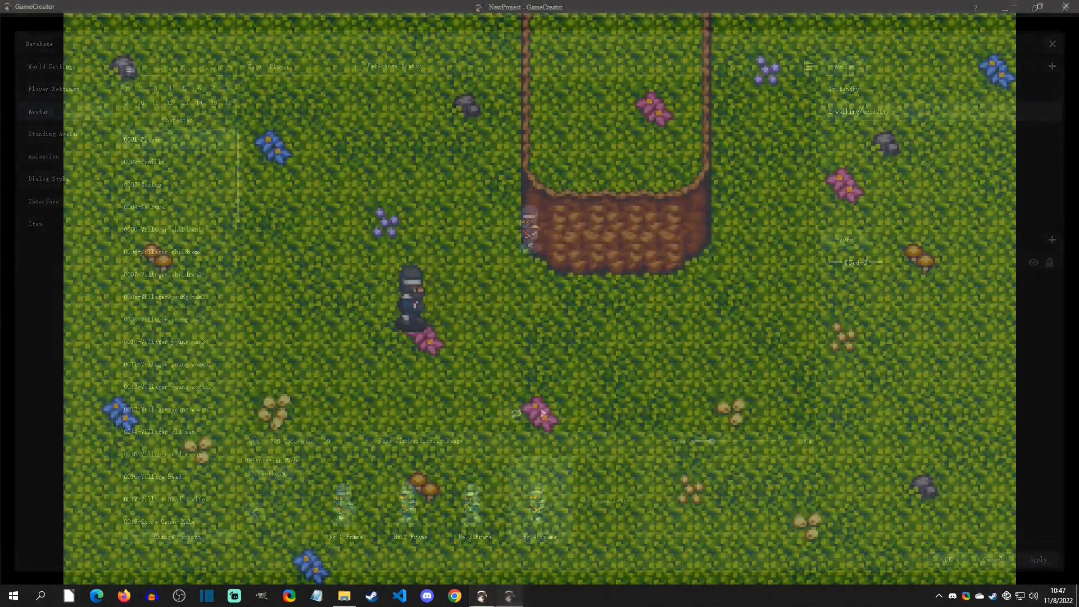
# - Move the ninja up, down, left and right in the full-screen test game to check the finished avatar
pyautogui.press('Right')
pyautogui.press('Up')
pyautogui.press('Down')
pyautogui.press('Left')
pyautogui.press('Up')
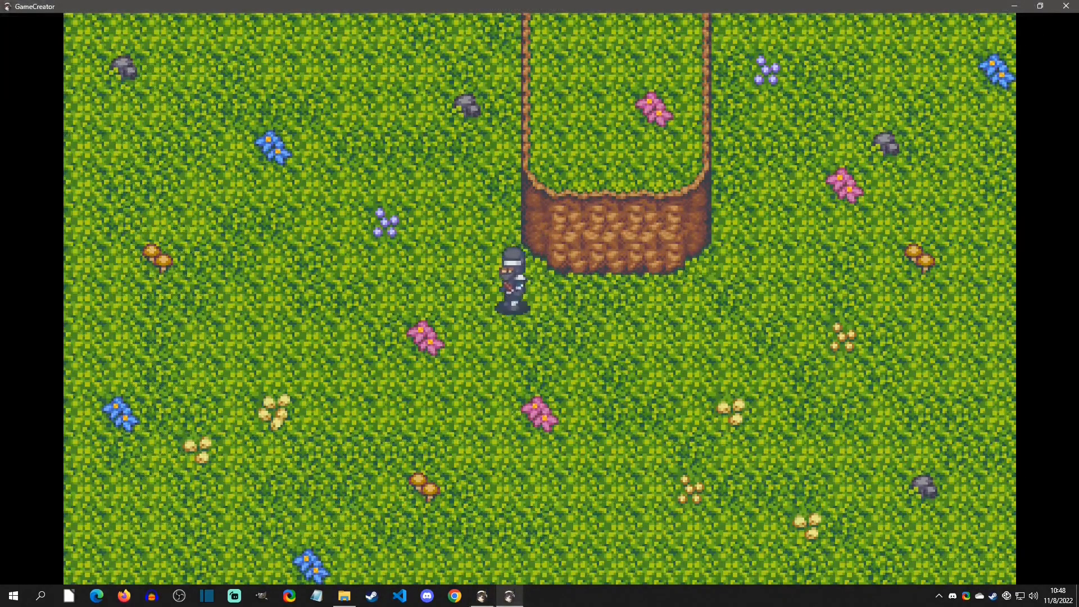
pyautogui.press('Down')
pyautogui.press('Right')
pyautogui.press('Up')
pyautogui.press('Down')
pyautogui.press('Left')
pyautogui.press('Up')
pyautogui.press('Down')
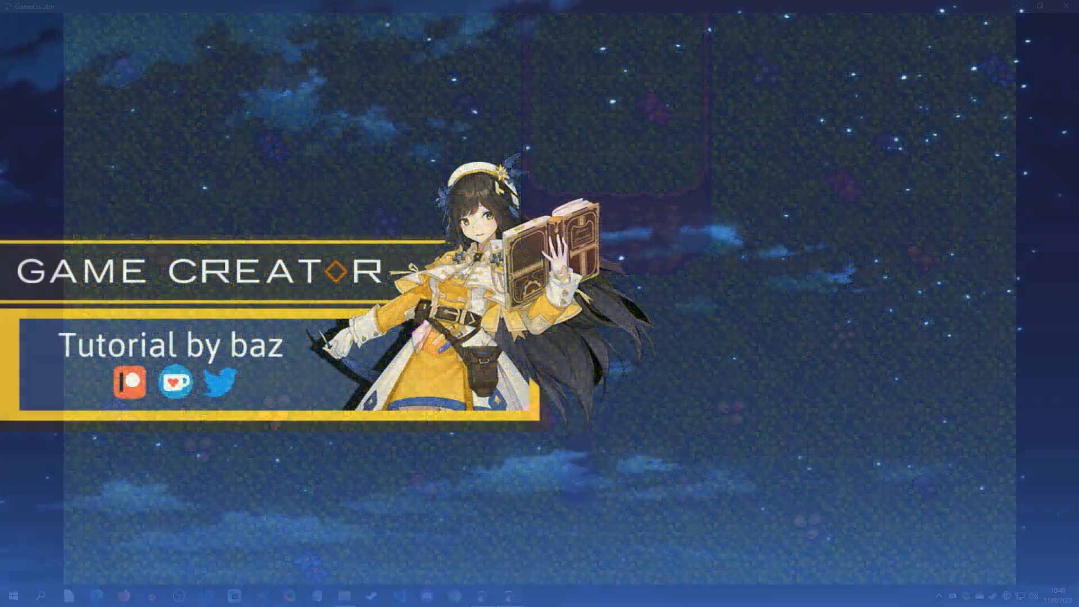